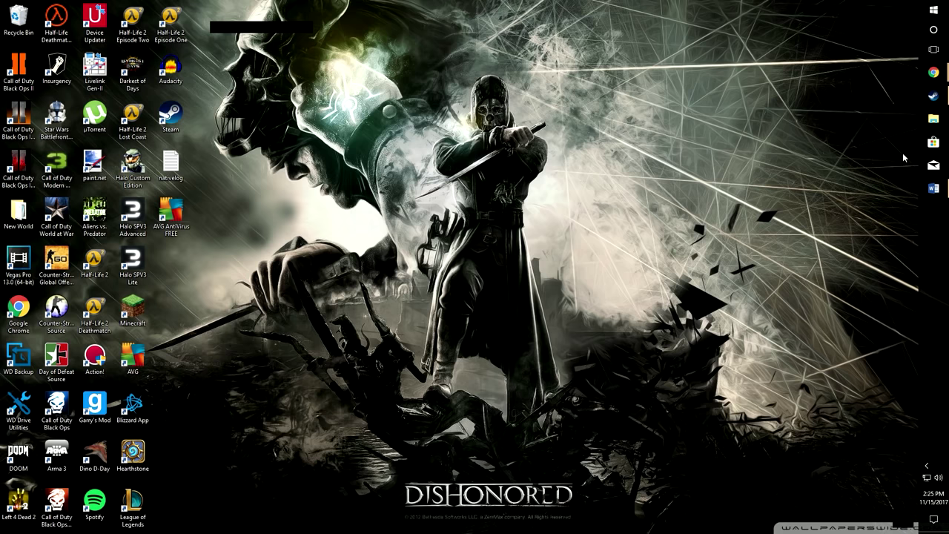
# Step: Switch to Steam and select Dino D-Day in the game library
pyautogui.click(936, 97)
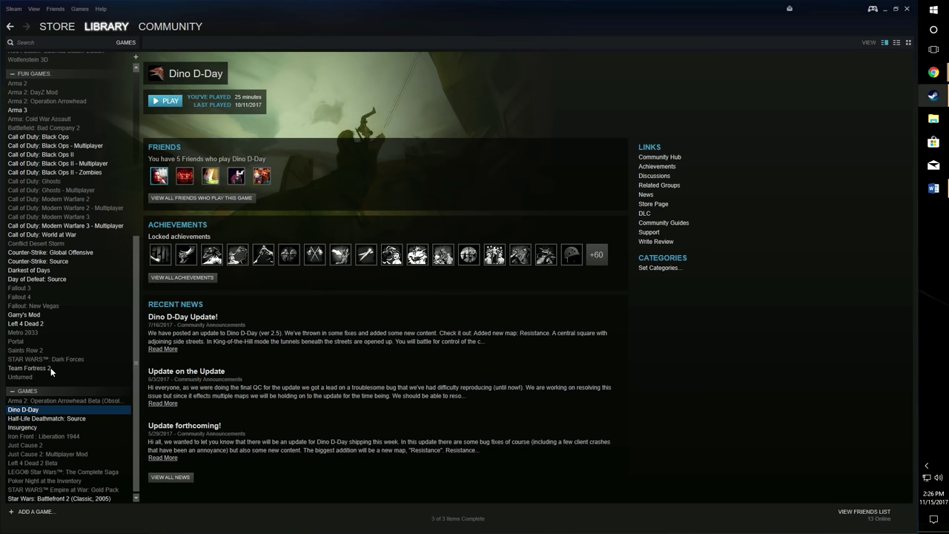
pyautogui.click(39, 350)
pyautogui.click(44, 234)
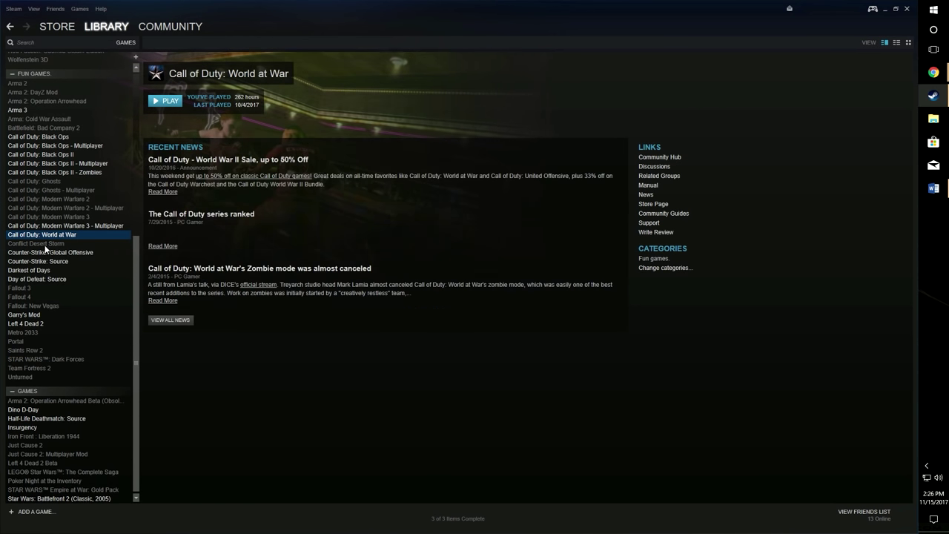
pyautogui.click(34, 410)
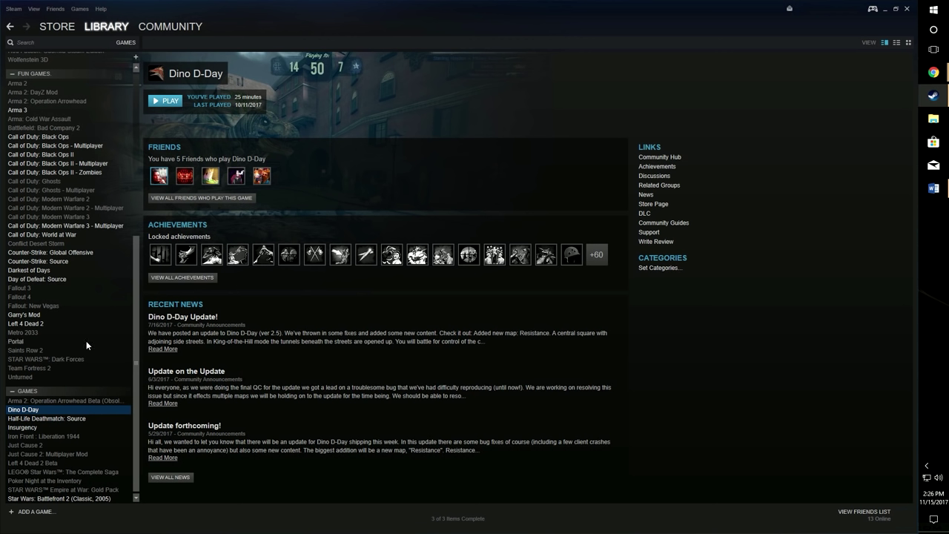
# Step: Browse the library's game categories, viewing the pages of Tom Clancy's Rainbow Six: Vegas 2 and Dino D-Day
pyautogui.scroll(10, 86, 341)
pyautogui.scroll(1, 75, 332)
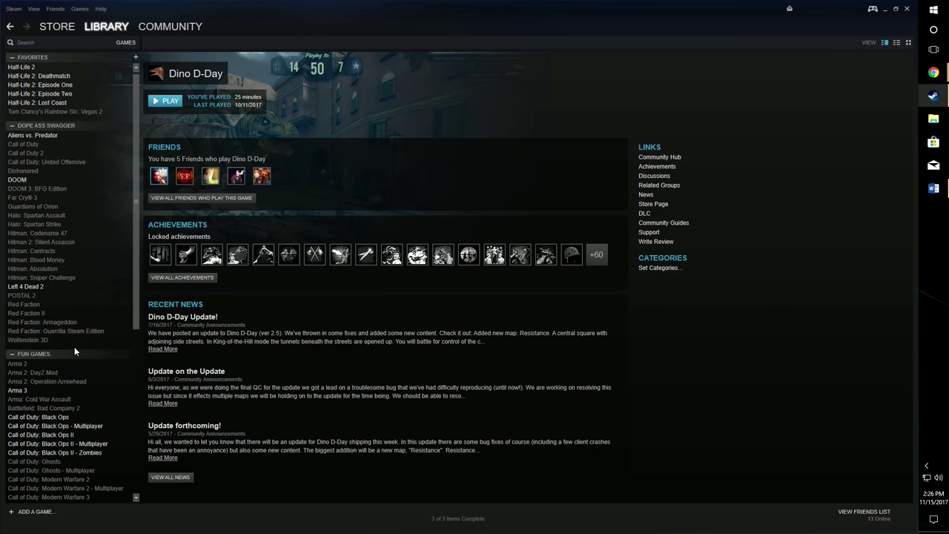
pyautogui.scroll(-11, 75, 347)
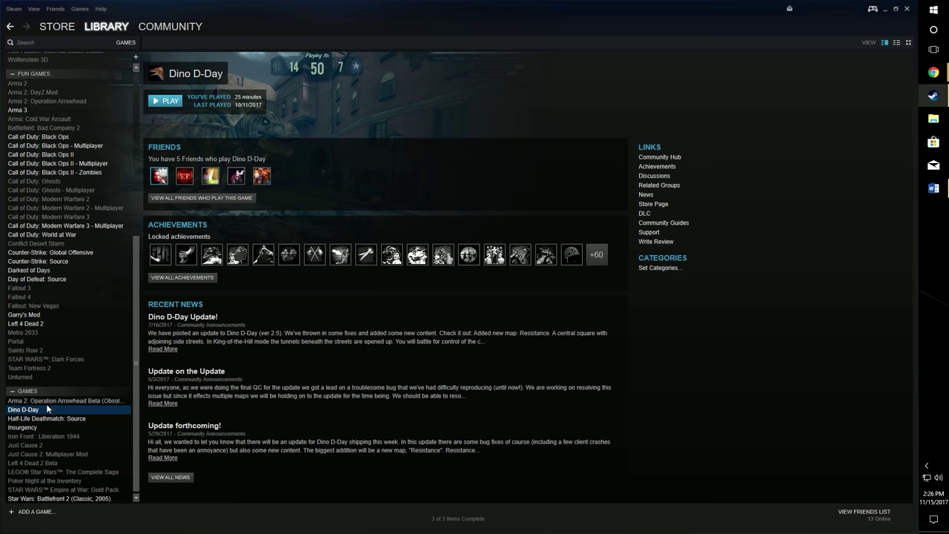
pyautogui.scroll(6, 60, 373)
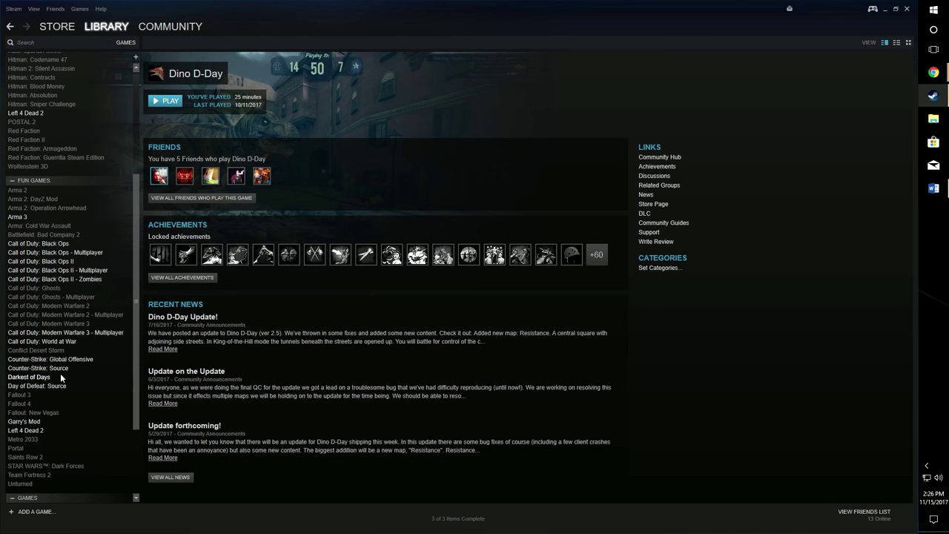
pyautogui.click(85, 111)
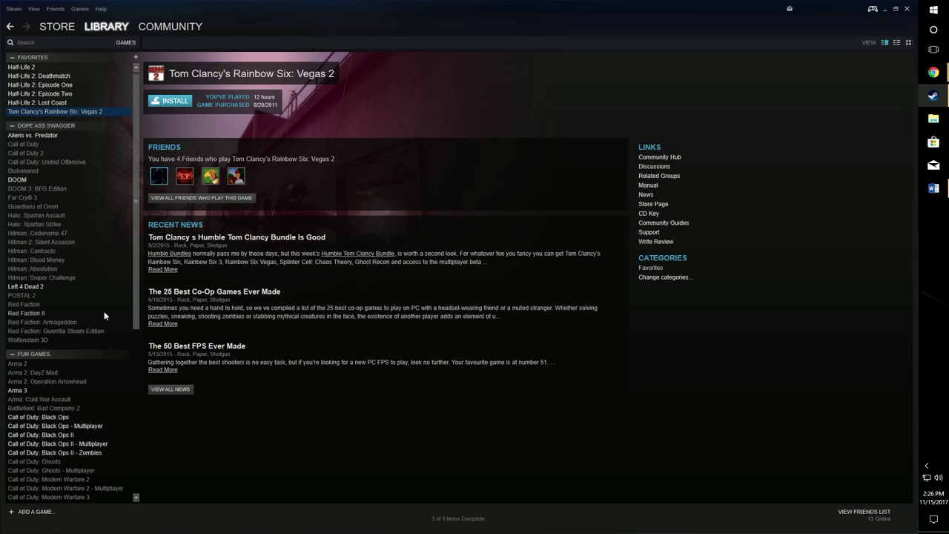
pyautogui.scroll(-6, 104, 310)
pyautogui.click(24, 409)
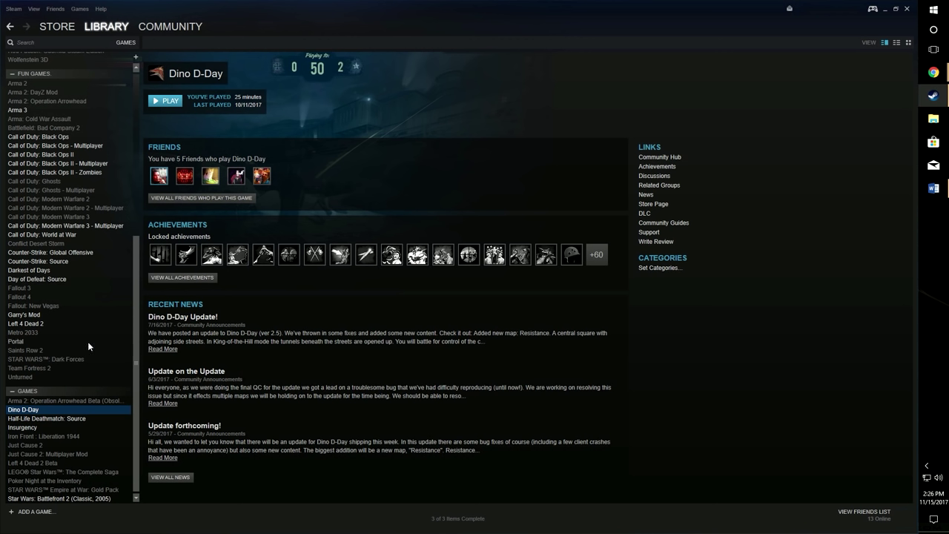
pyautogui.scroll(10, 90, 343)
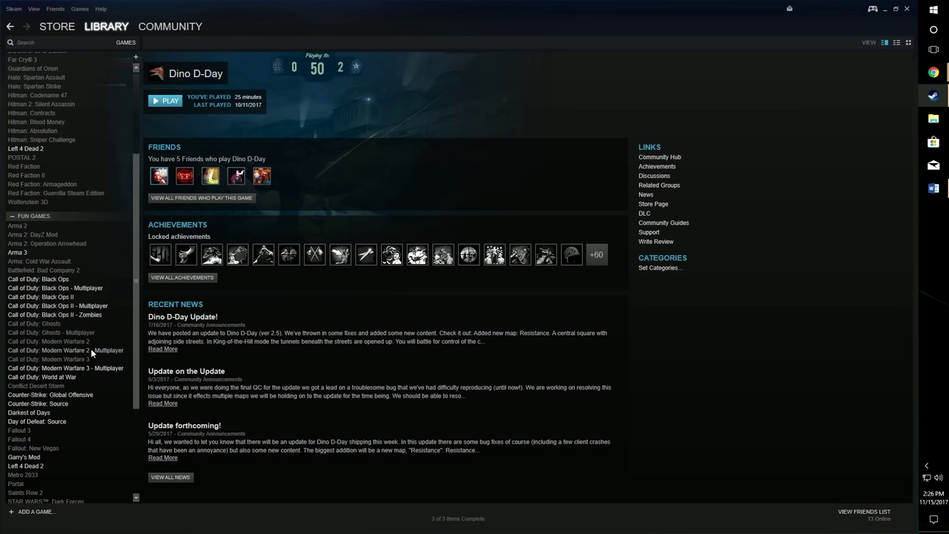
pyautogui.scroll(-10, 93, 347)
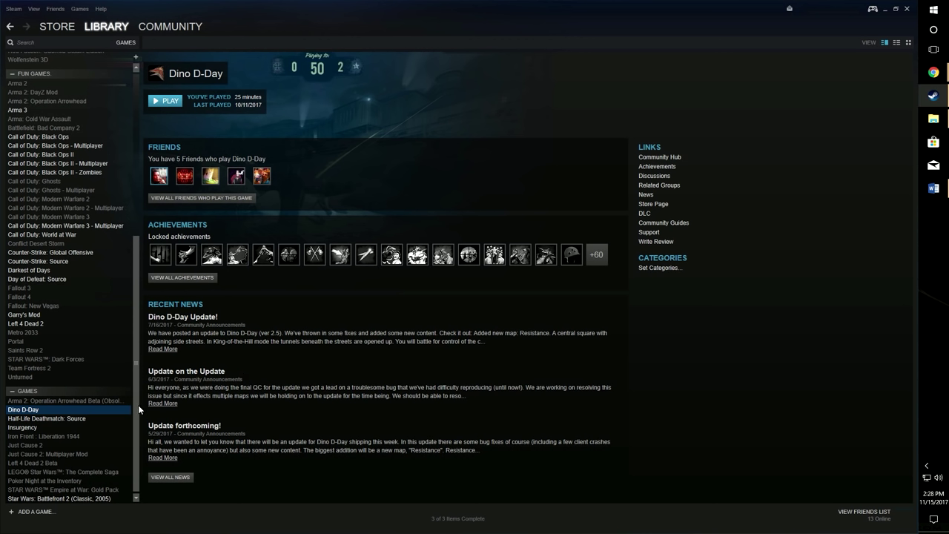
# Step: Verify the integrity of Dino D-Day's local game files through the game's properties
pyautogui.rightClick(33, 414)
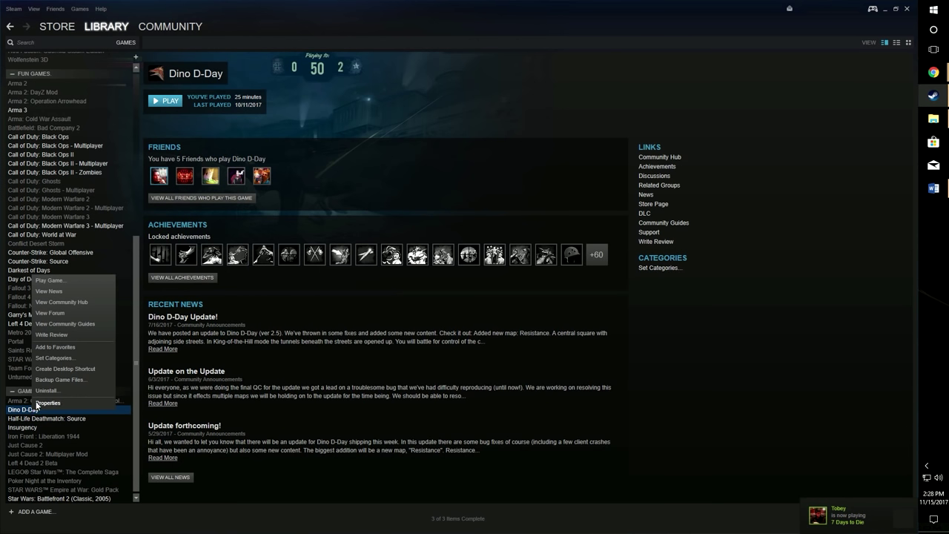
pyautogui.click(46, 403)
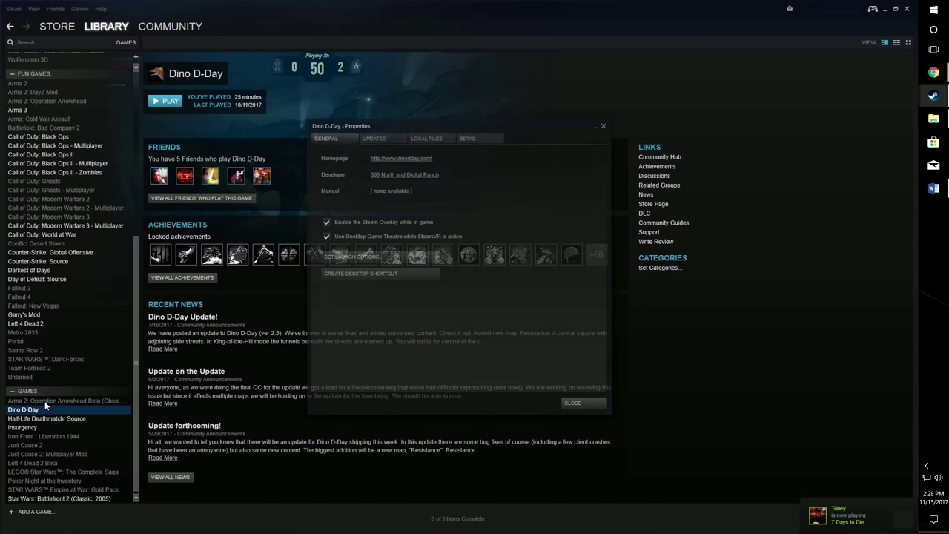
pyautogui.click(436, 138)
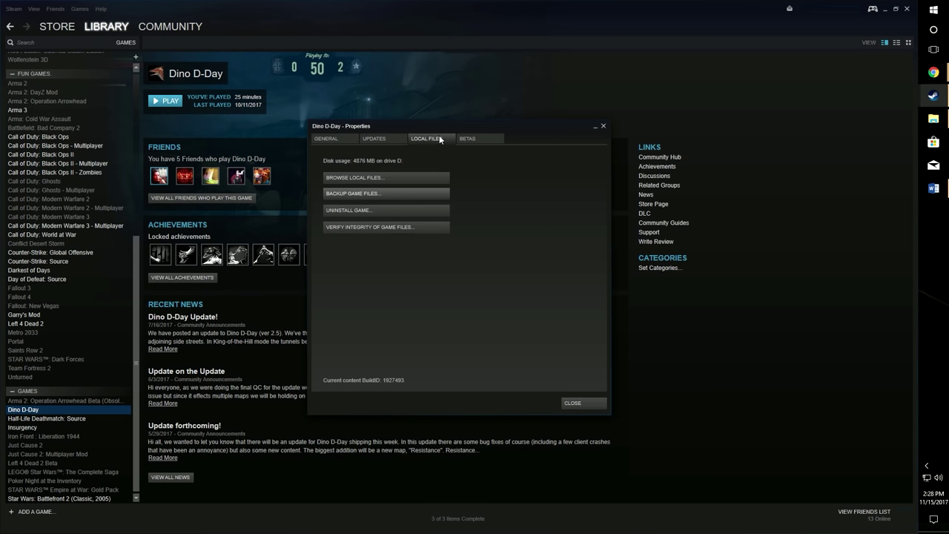
pyautogui.click(374, 226)
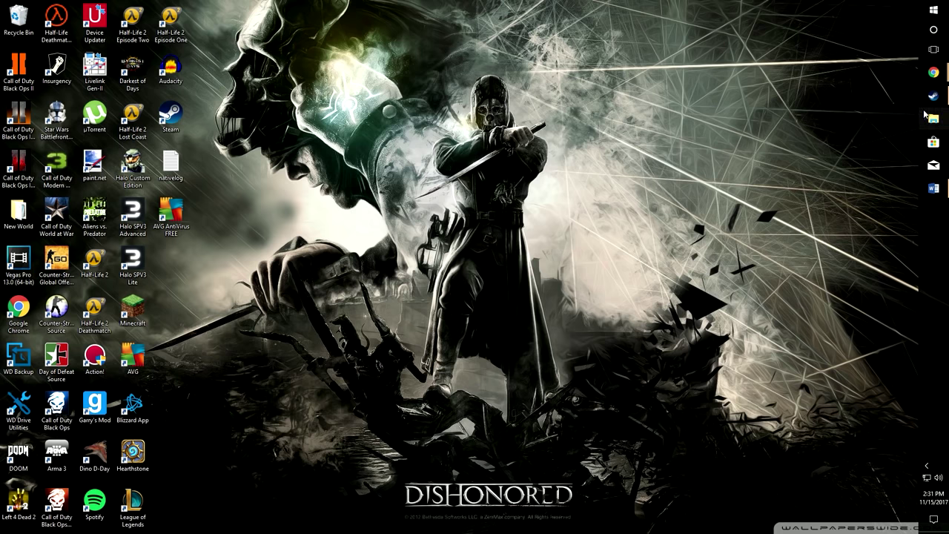
# Step: Switch to File Explorer and open the Steam folder in Software Directory on the Game/File Directory (D:) drive
pyautogui.moveTo(931, 96)
pyautogui.click(933, 117)
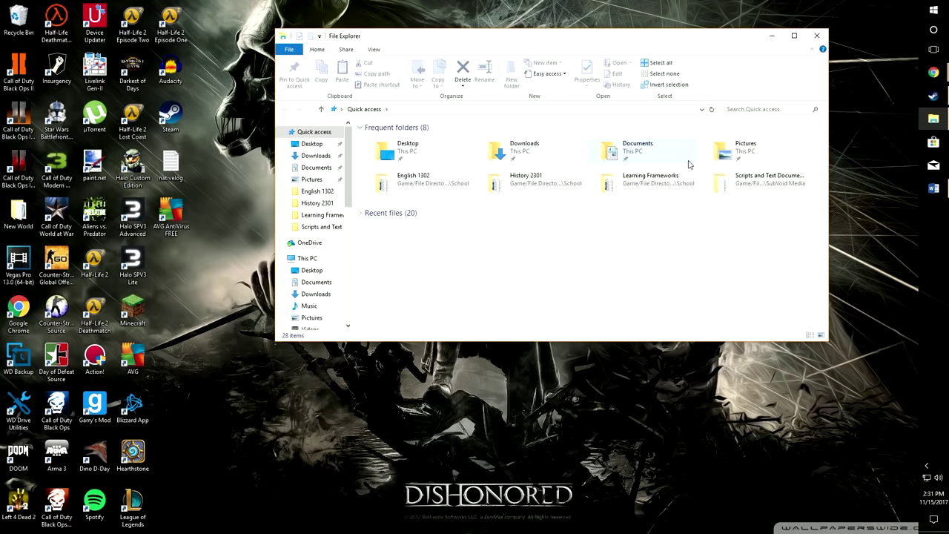
pyautogui.scroll(-2, 320, 242)
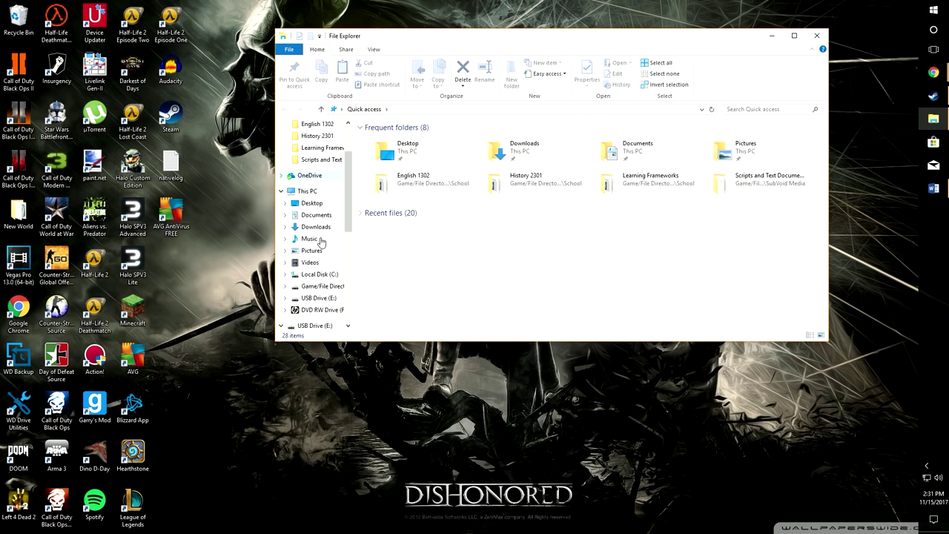
pyautogui.scroll(-1, 321, 241)
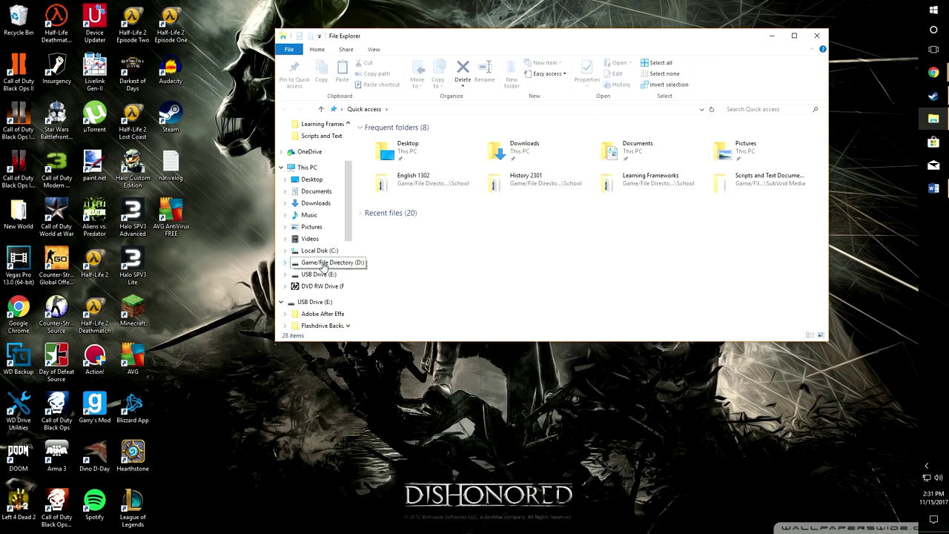
pyautogui.click(324, 265)
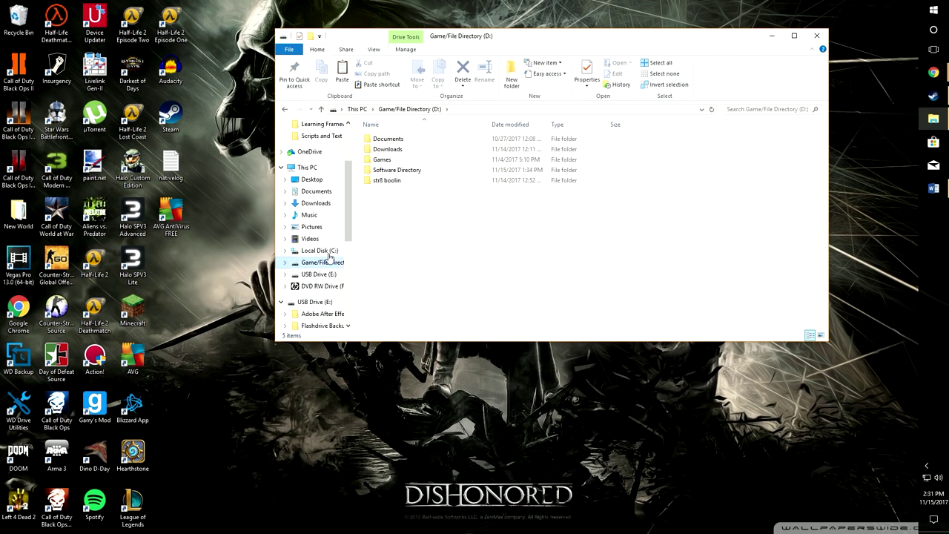
pyautogui.doubleClick(397, 172)
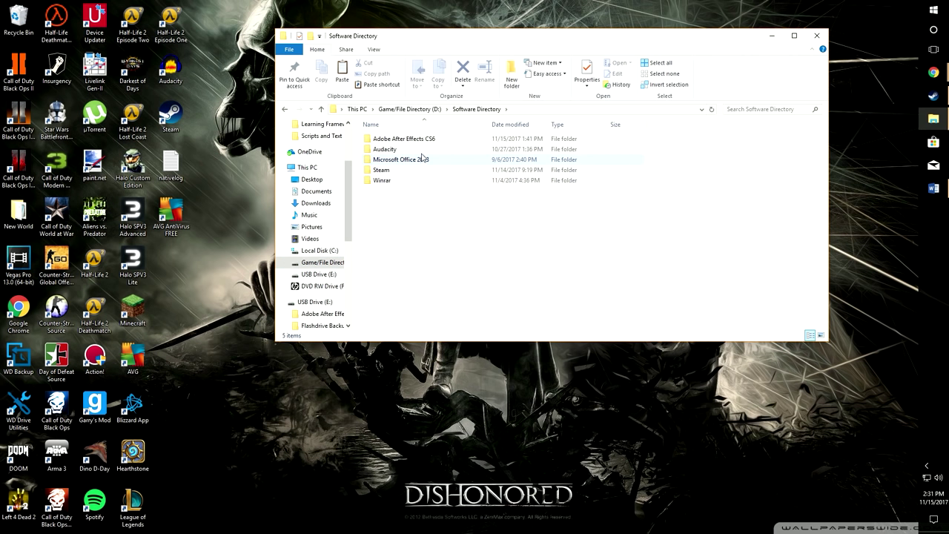
pyautogui.doubleClick(402, 172)
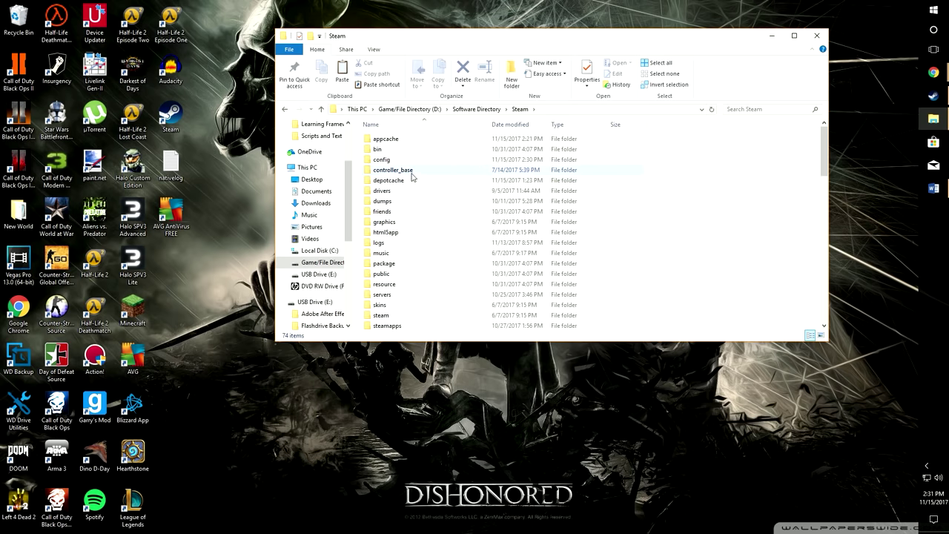
# Step: Open the Dino D-Day game folder inside steamapps\common
pyautogui.scroll(-2, 434, 267)
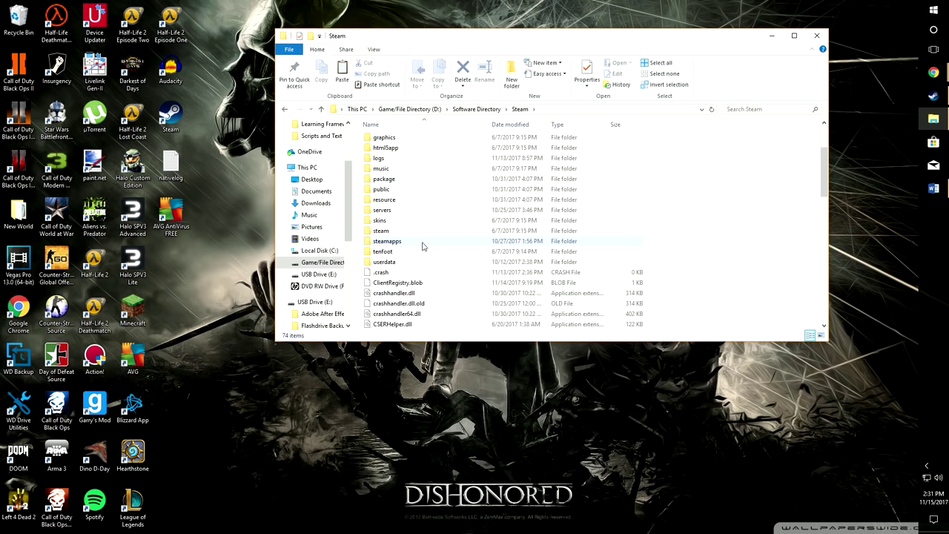
pyautogui.doubleClick(424, 243)
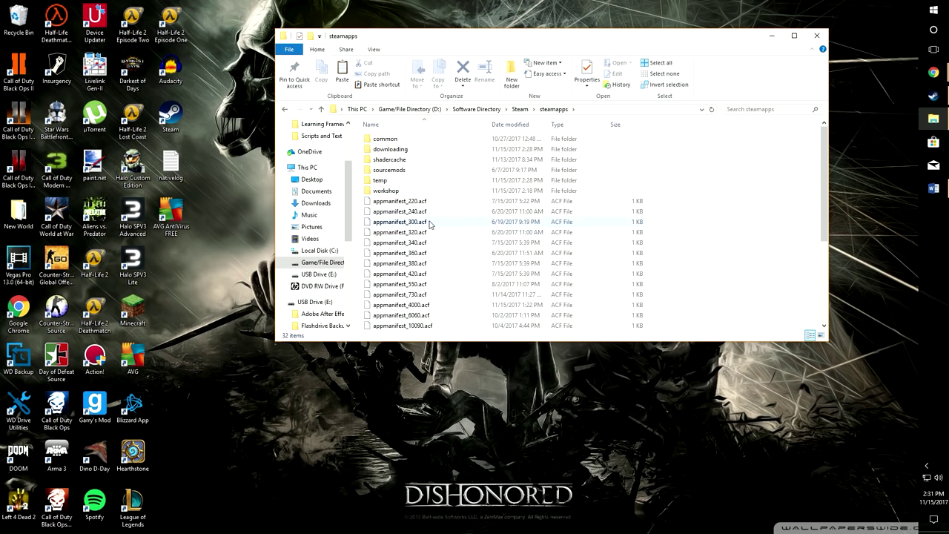
pyautogui.doubleClick(427, 139)
pyautogui.scroll(-1, 437, 167)
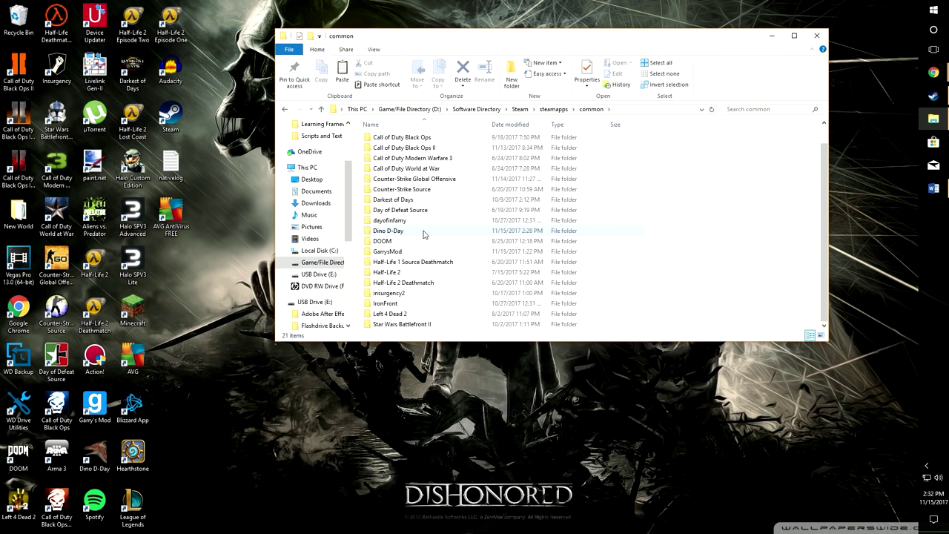
pyautogui.doubleClick(423, 233)
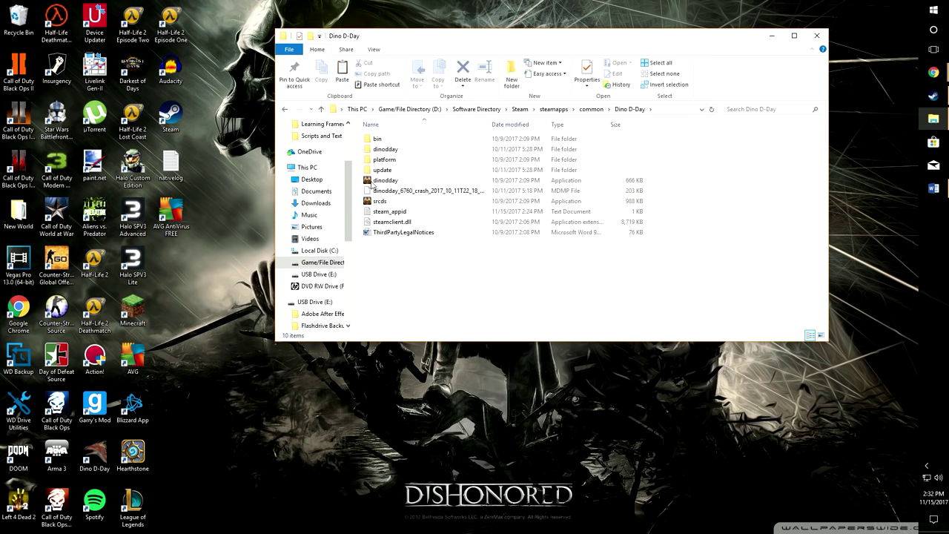
# Step: Set the dinodday application to run in compatibility mode for Windows 8, applying the change in its file properties
pyautogui.click(428, 184)
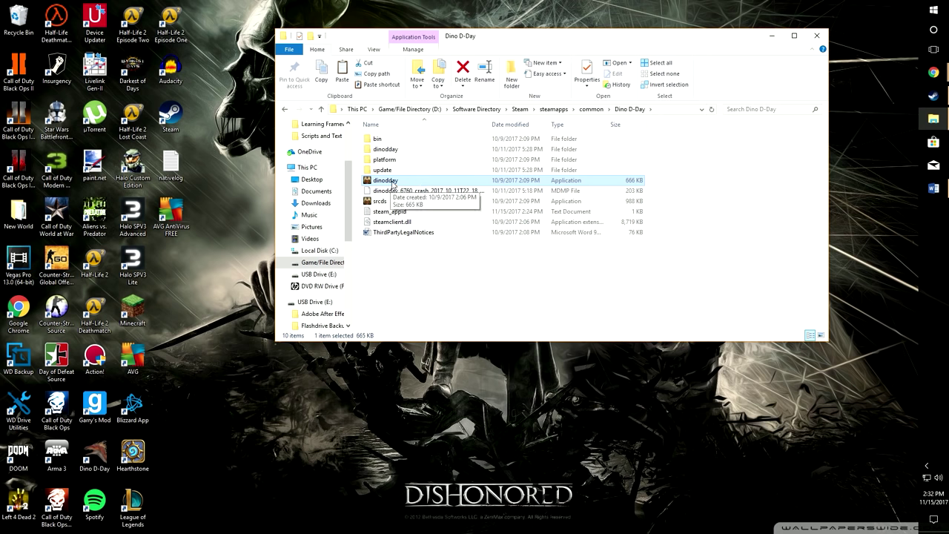
pyautogui.rightClick(393, 183)
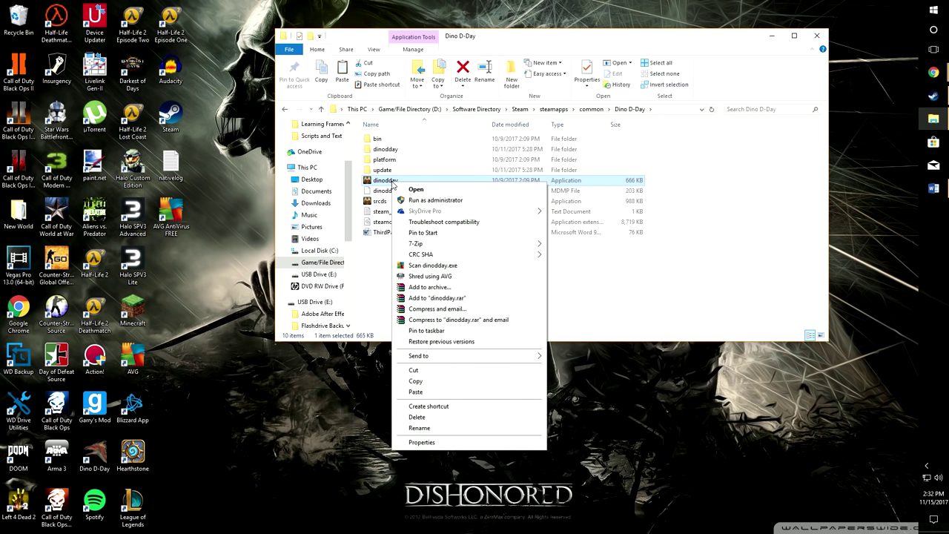
pyautogui.click(434, 442)
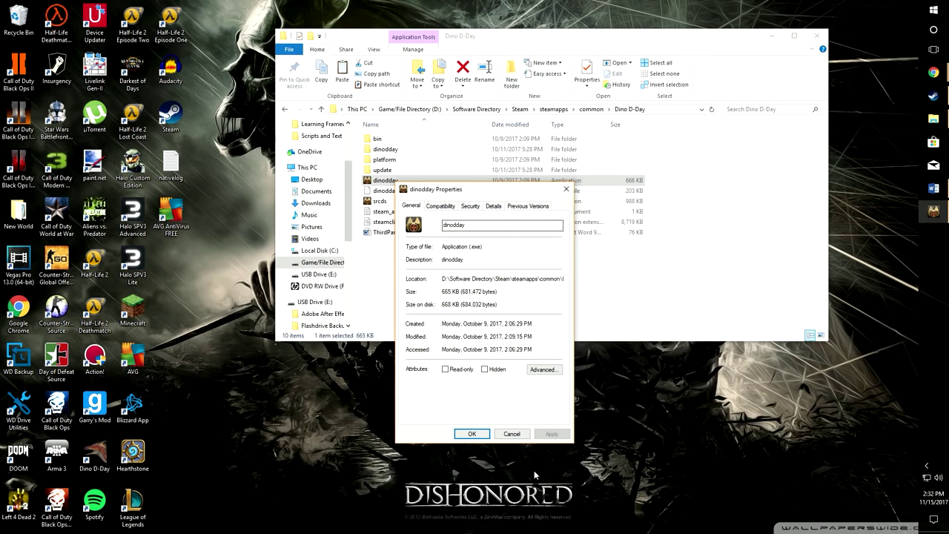
pyautogui.click(445, 207)
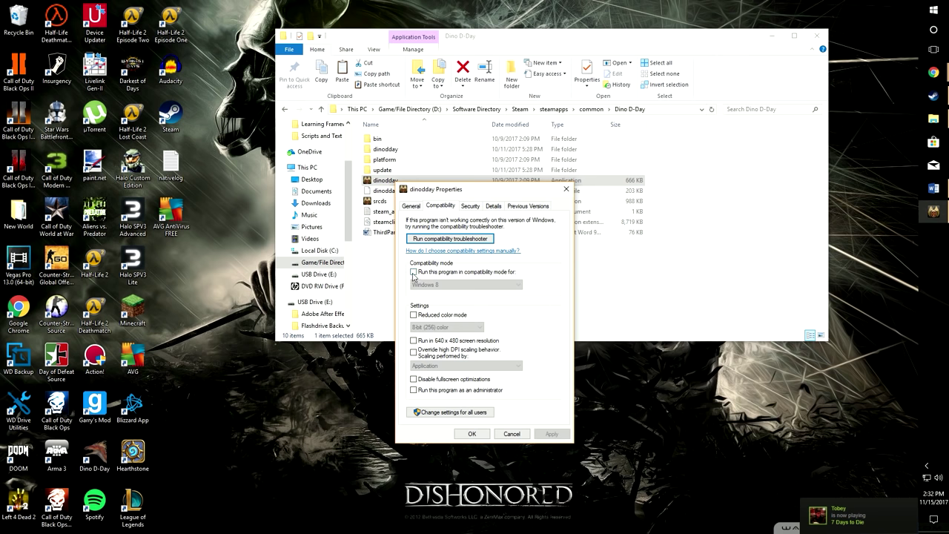
pyautogui.click(414, 274)
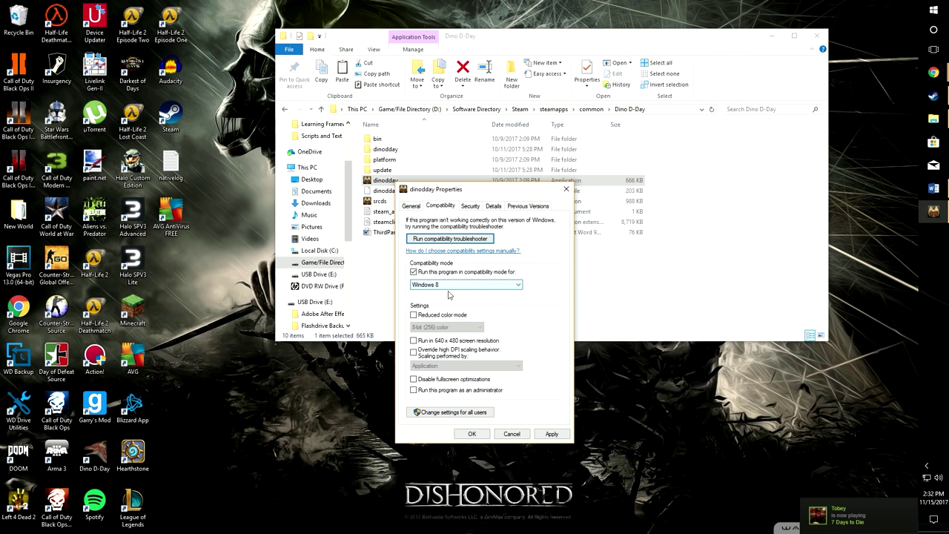
pyautogui.click(455, 289)
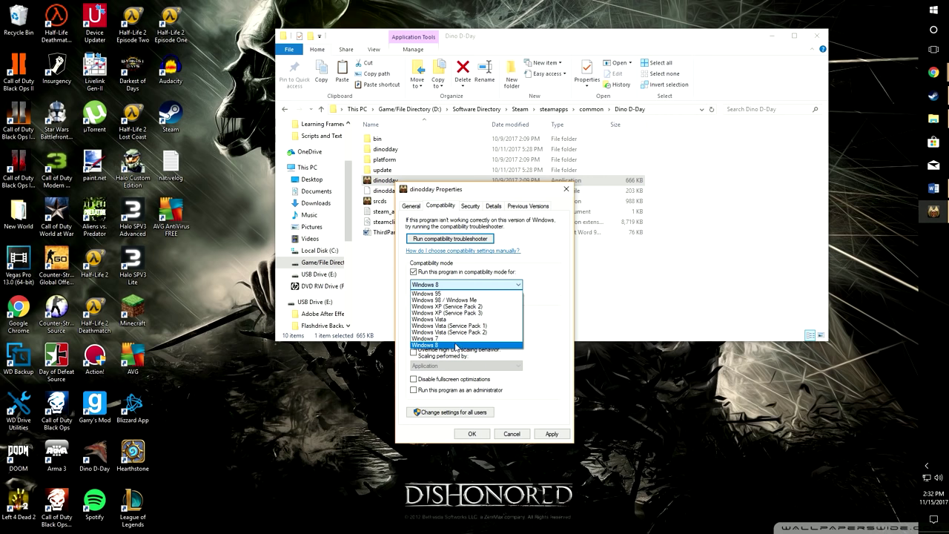
pyautogui.click(456, 345)
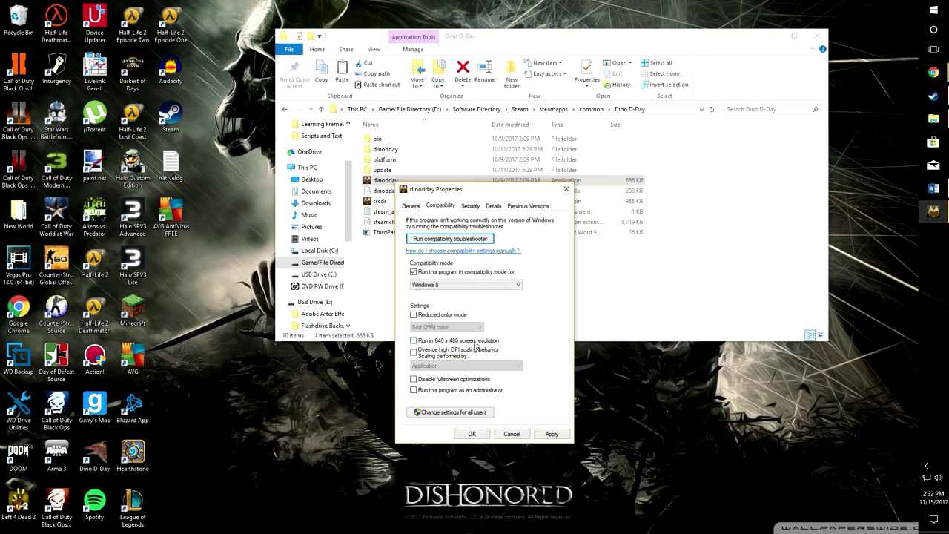
pyautogui.click(551, 435)
pyautogui.click(471, 433)
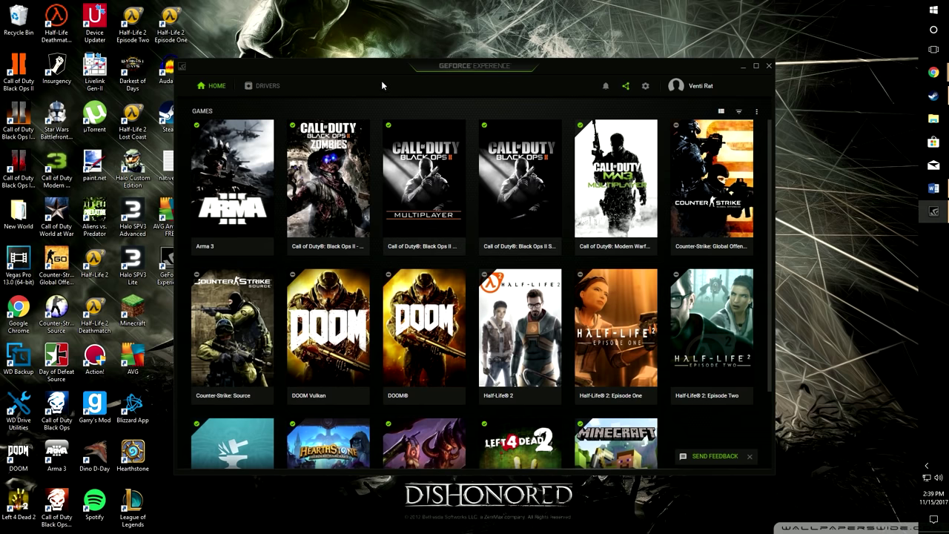
# Step: Examine the available and currently installed GeForce Game Ready Driver entries in GeForce Experience
pyautogui.click(271, 87)
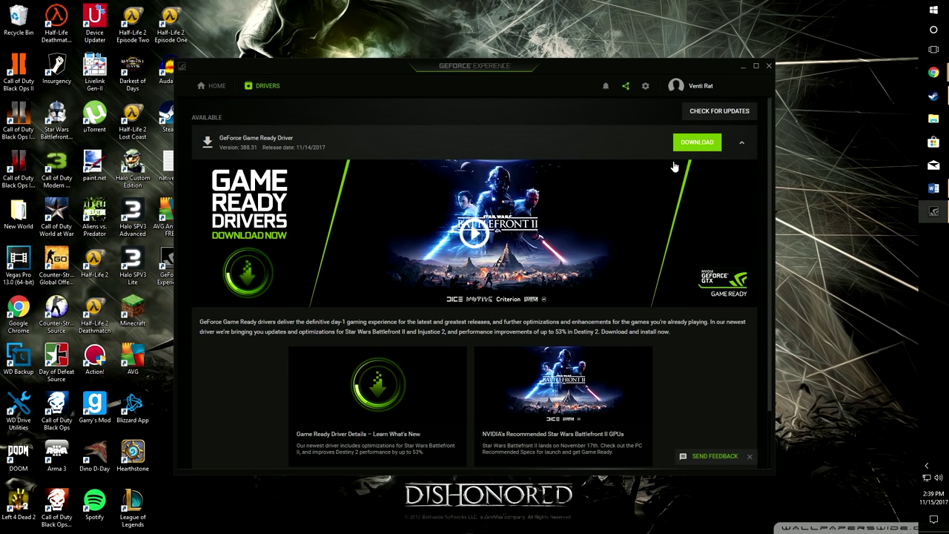
pyautogui.scroll(-1, 472, 340)
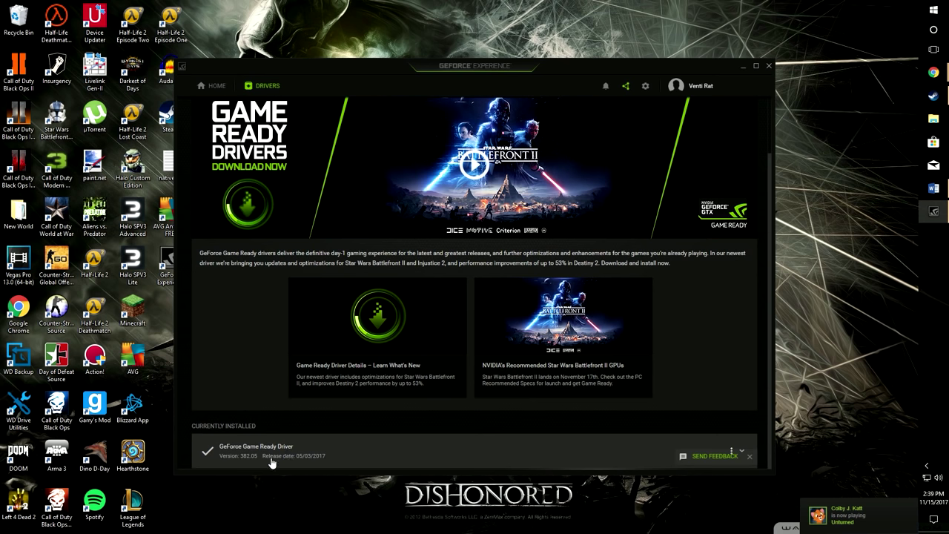
pyautogui.scroll(1, 421, 417)
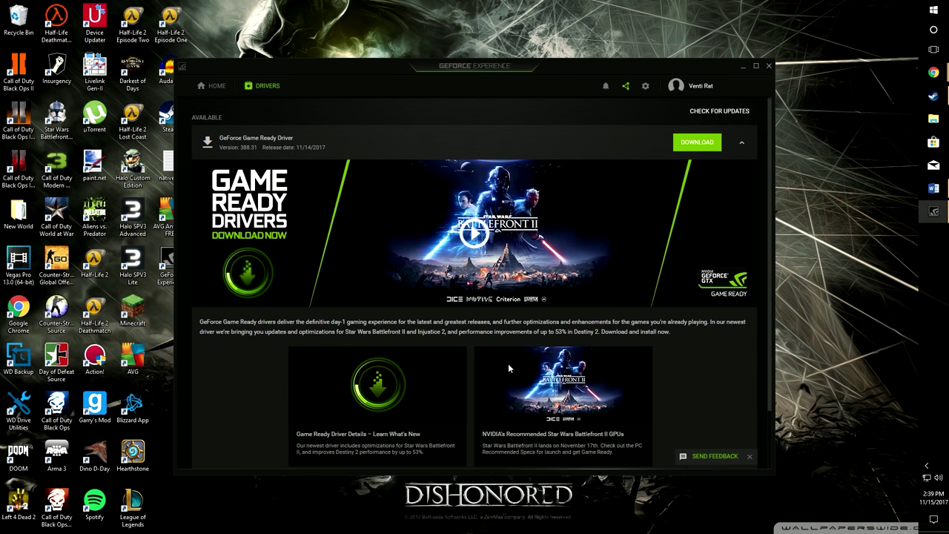
# Step: Close GeForce Experience, switch to Steam and browse the local files of Star Wars: Battlefront 2 (Classic, 2005)
pyautogui.click(767, 65)
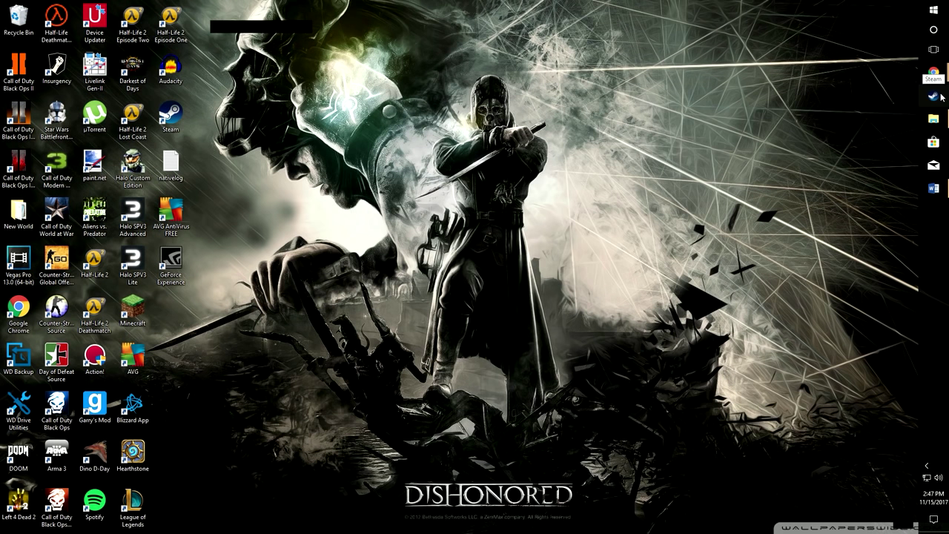
pyautogui.click(937, 97)
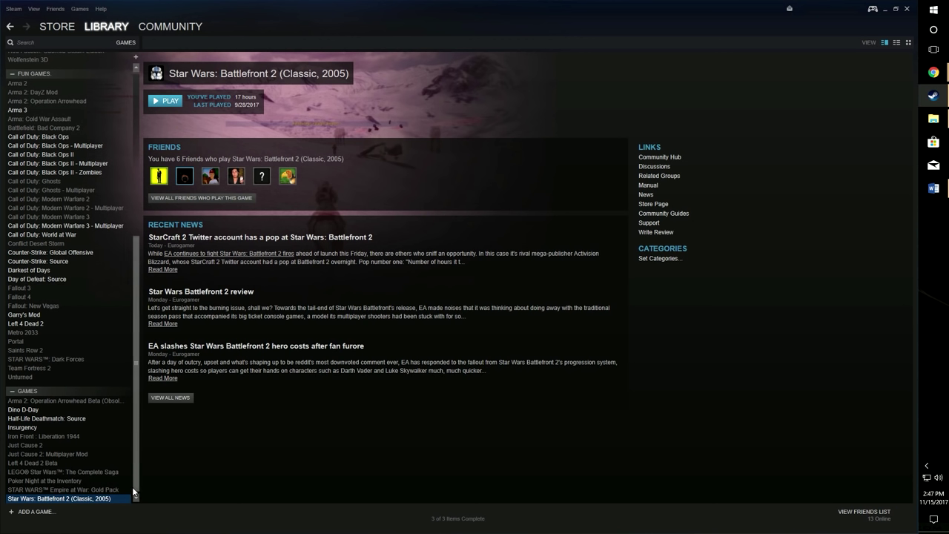
pyautogui.rightClick(104, 501)
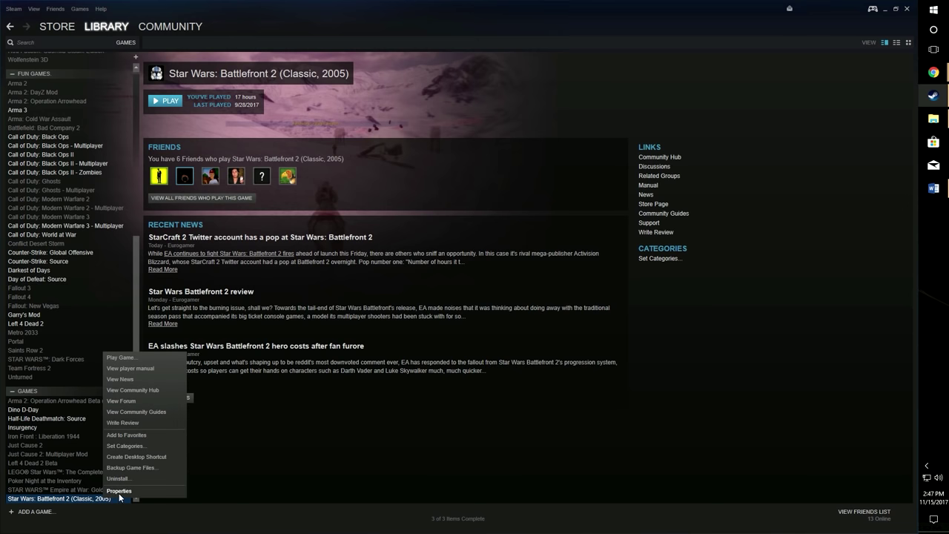
pyautogui.click(120, 487)
pyautogui.click(435, 139)
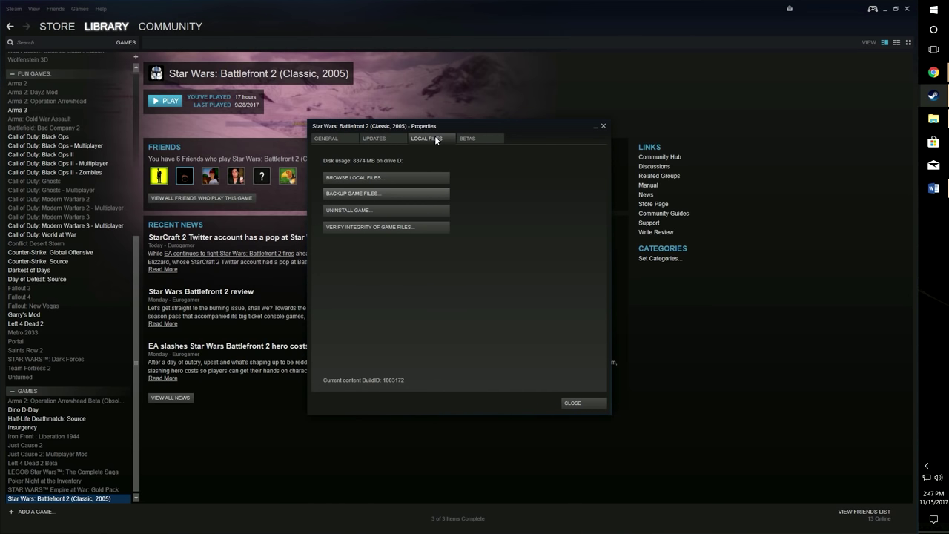
pyautogui.click(411, 176)
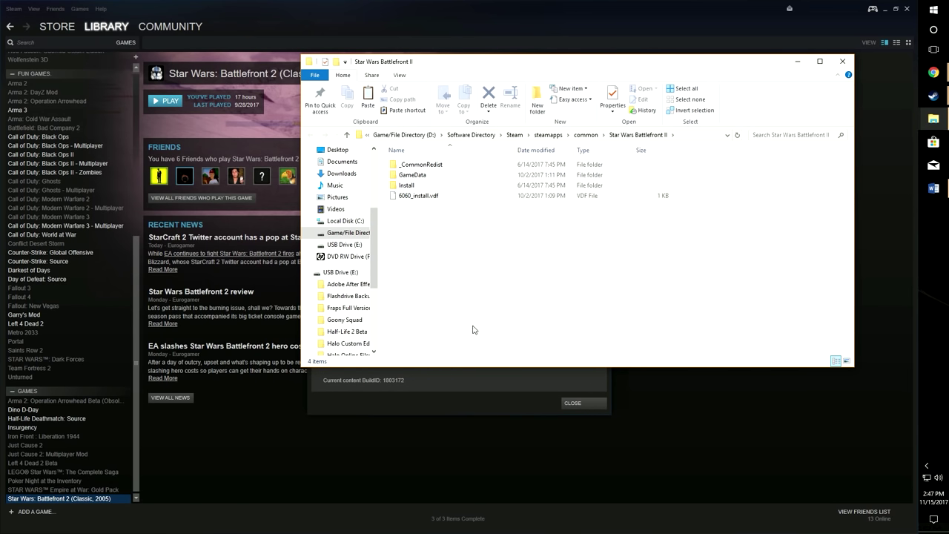
# Step: Locate the DXSETUP application inside the game's _CommonRedist\DirectX\Jun2010 folder
pyautogui.click(440, 165)
pyautogui.moveTo(454, 171)
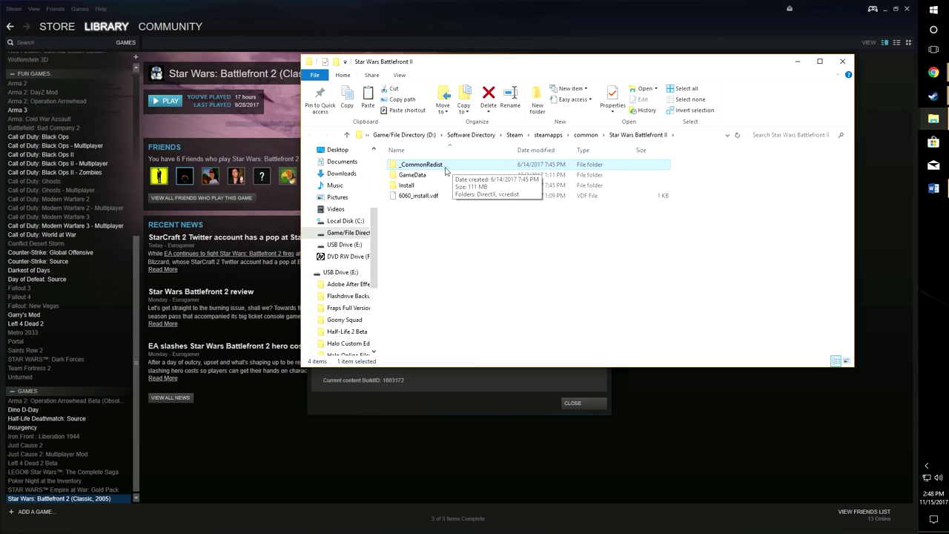
pyautogui.doubleClick(453, 167)
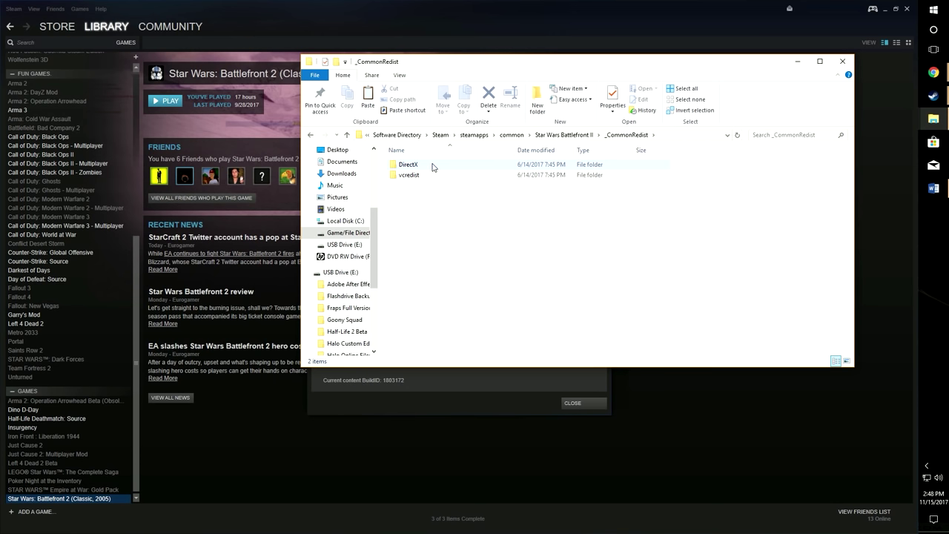
pyautogui.doubleClick(433, 164)
pyautogui.click(433, 165)
pyautogui.doubleClick(433, 164)
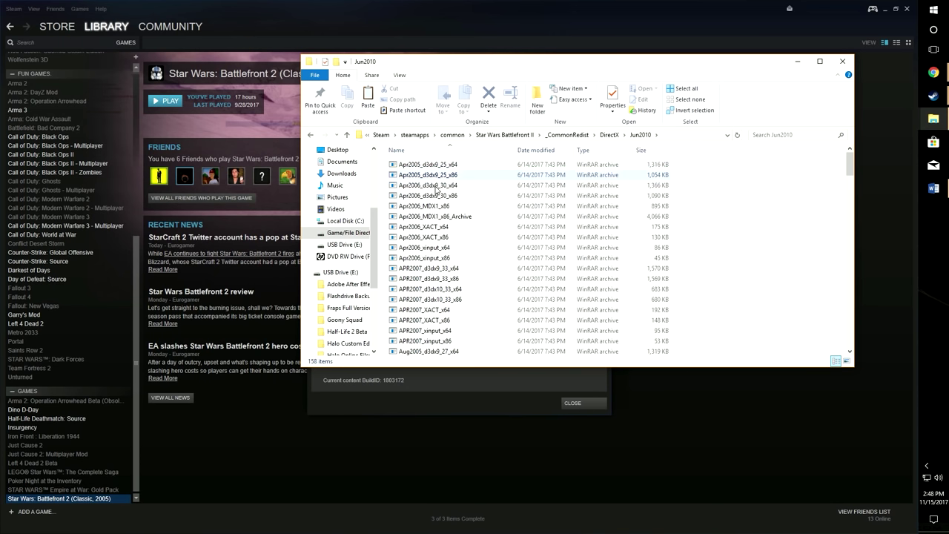
pyautogui.scroll(-6, 444, 241)
pyautogui.scroll(-2, 443, 241)
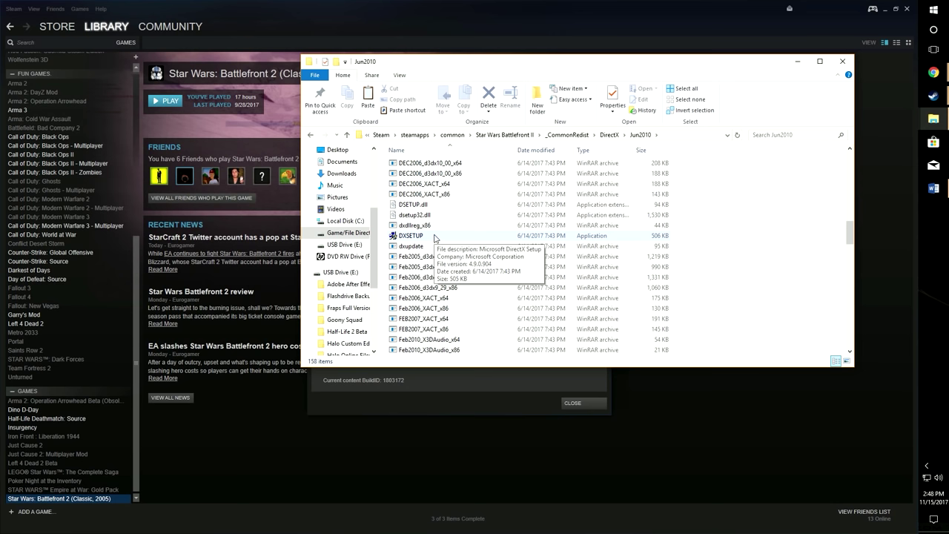
# Step: Return to the Star Wars Battlefront II folder, and close both it and the game's properties
pyautogui.click(312, 135)
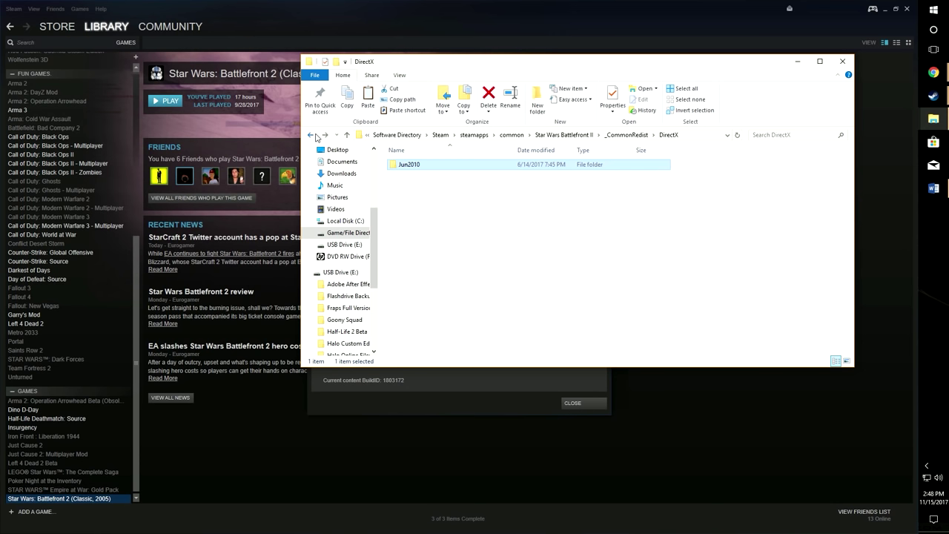
pyautogui.click(311, 134)
pyautogui.click(311, 135)
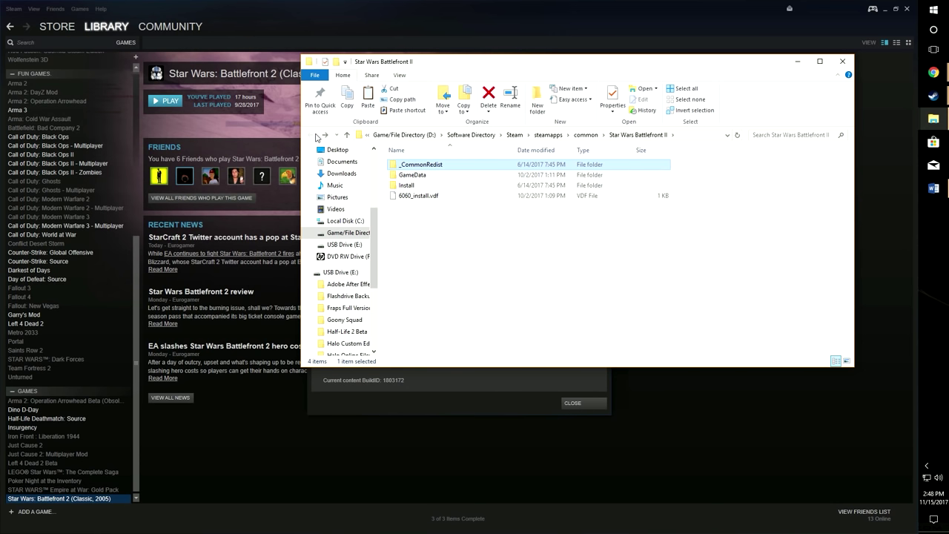
pyautogui.click(842, 61)
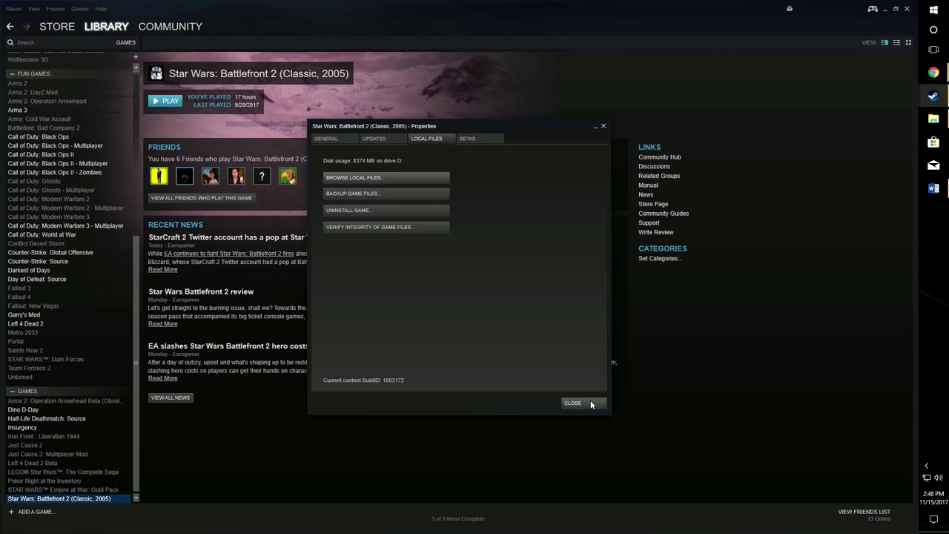
pyautogui.click(591, 403)
# Step: Browse the local files of Call of Duty: Black Ops II from its Steam properties
pyautogui.click(52, 155)
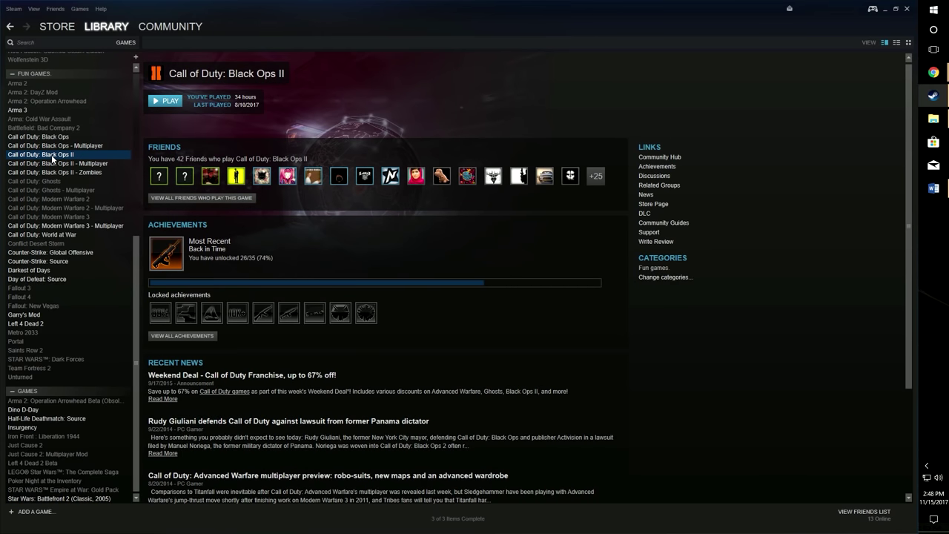
pyautogui.rightClick(52, 152)
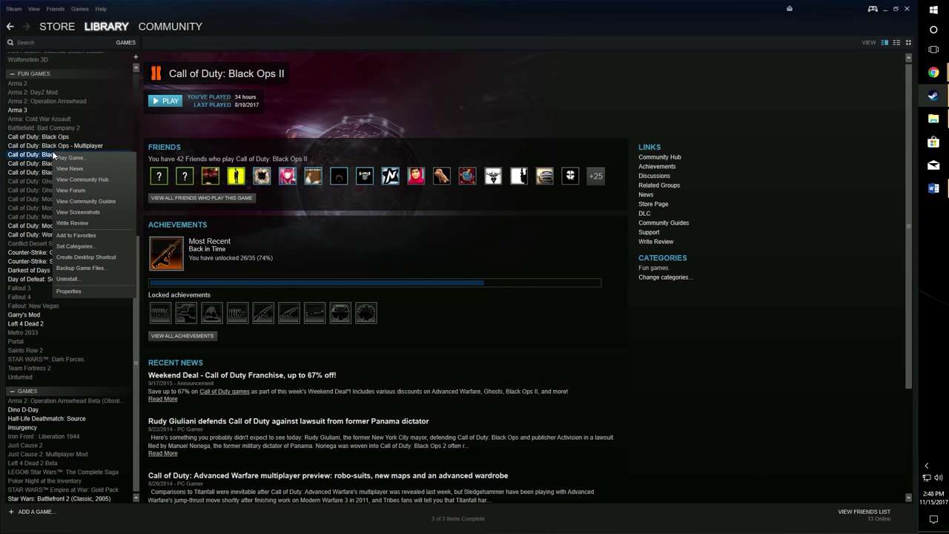
pyautogui.click(86, 292)
pyautogui.click(435, 139)
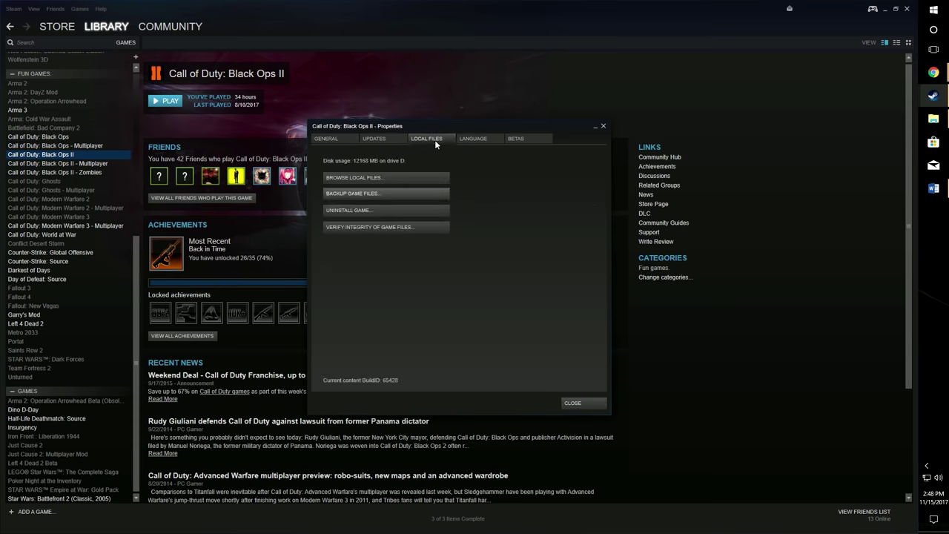
pyautogui.click(402, 181)
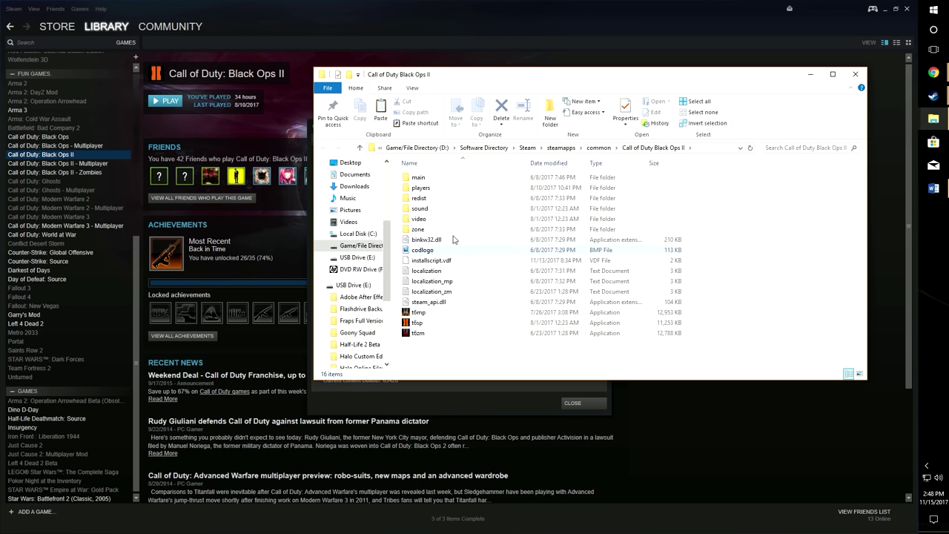
# Step: Locate the DXSETUP application in Black Ops II's redist\DirectX folder, and close the folder window and game properties
pyautogui.doubleClick(419, 198)
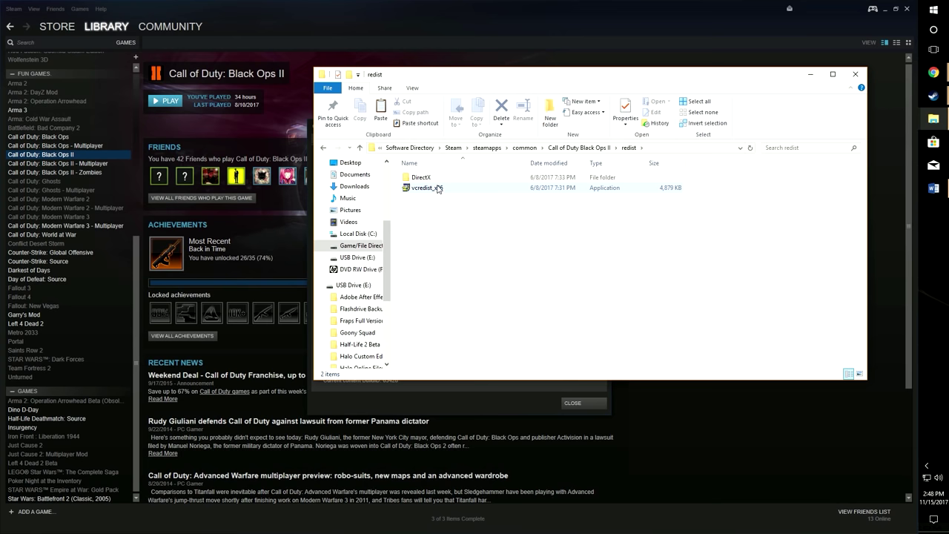
pyautogui.doubleClick(435, 178)
pyautogui.scroll(-1, 464, 262)
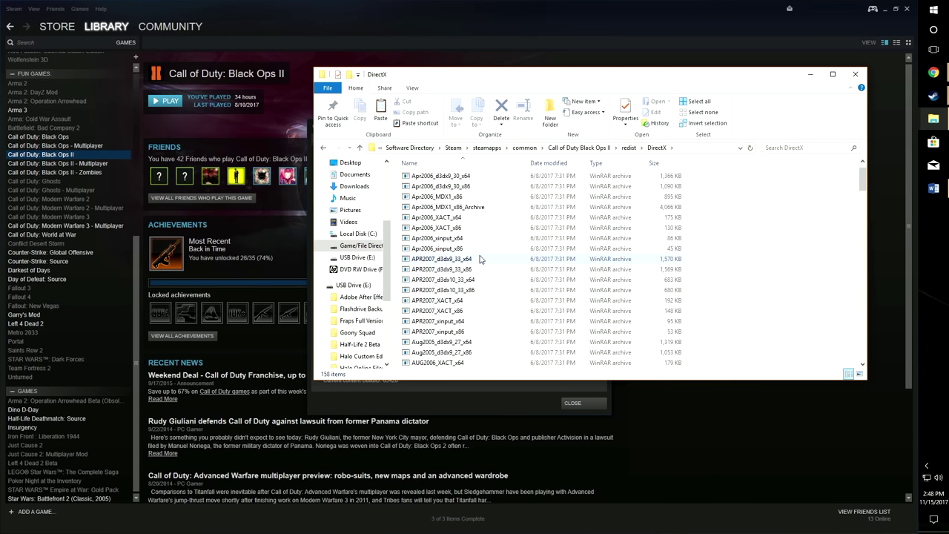
pyautogui.scroll(-10, 480, 263)
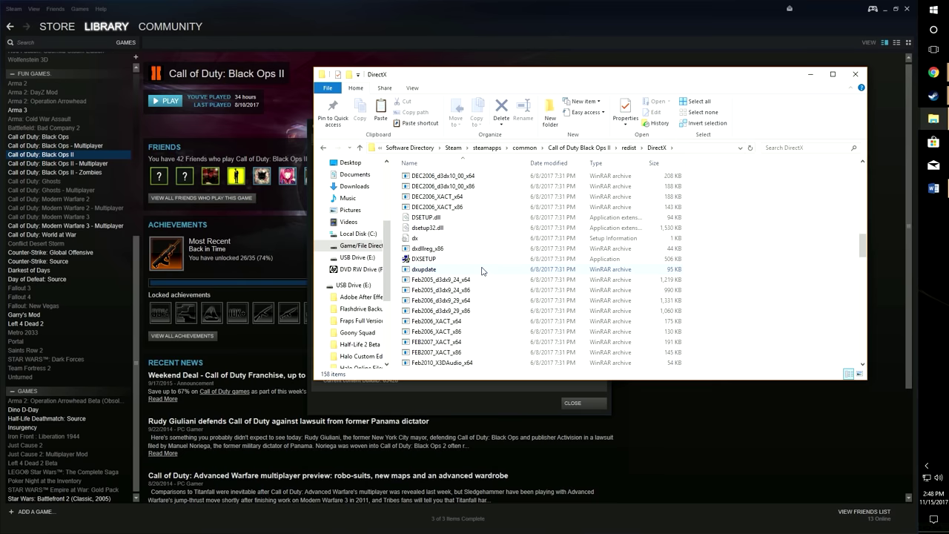
pyautogui.click(323, 148)
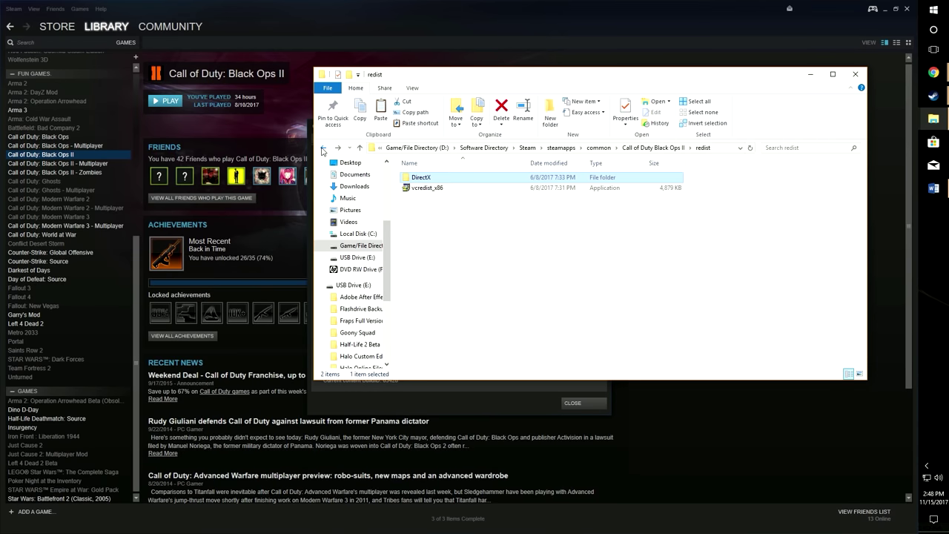
pyautogui.click(323, 148)
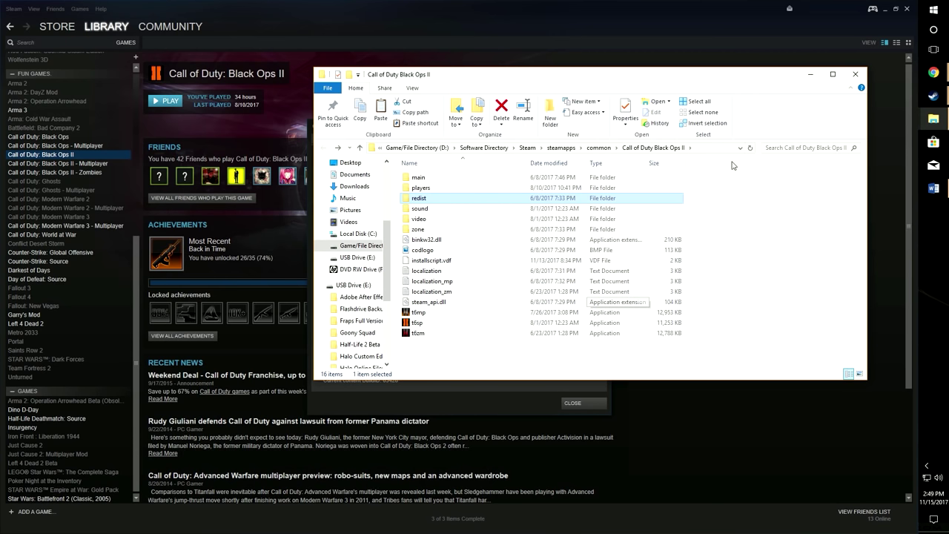
pyautogui.click(856, 75)
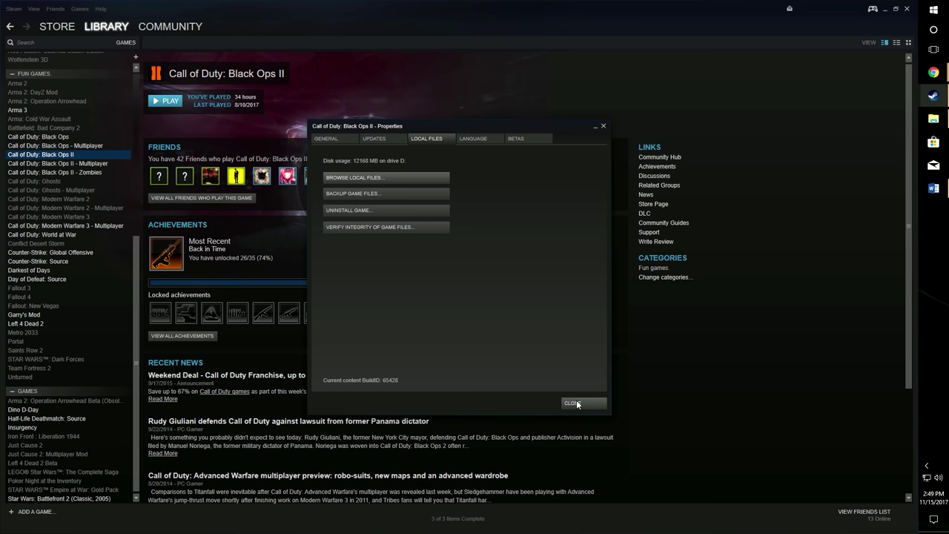
pyautogui.click(573, 403)
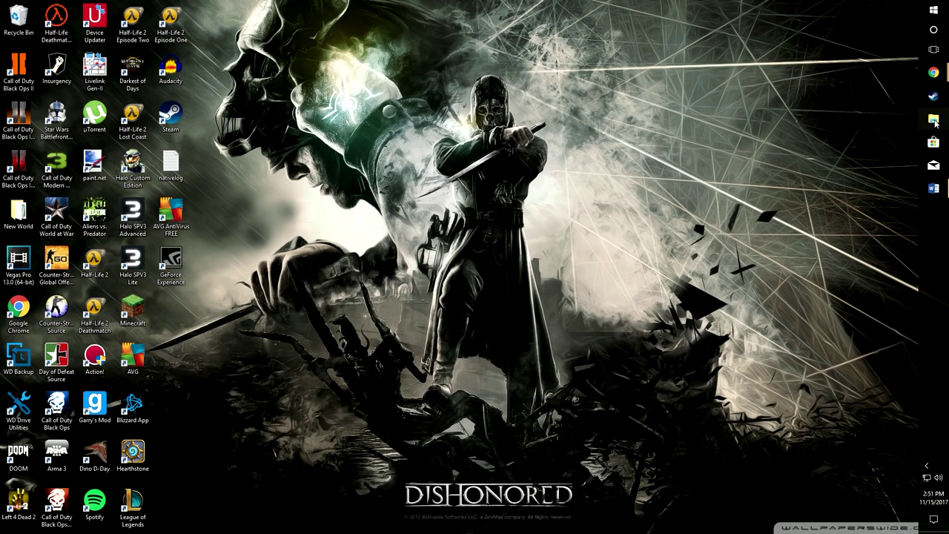
# Step: Switch back to Steam and browse the local files of Dino D-Day from its properties
pyautogui.click(933, 95)
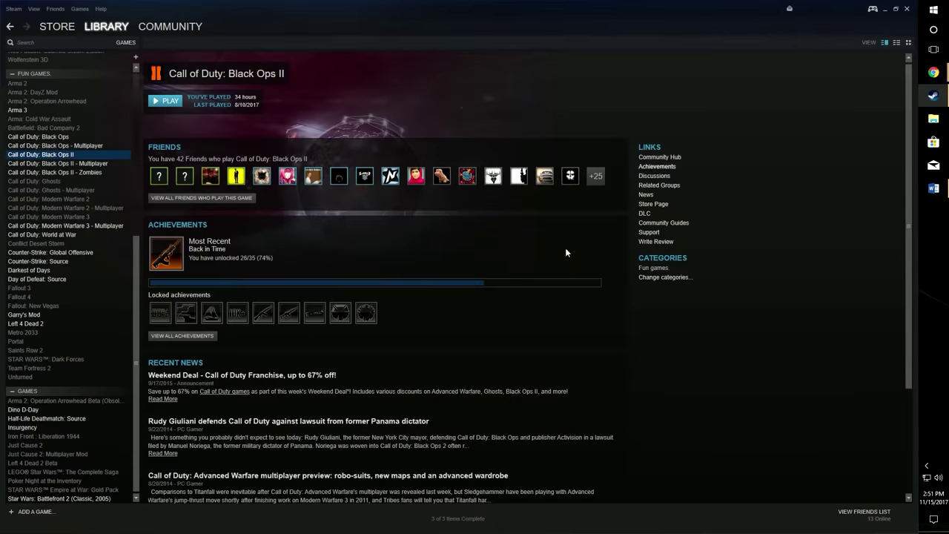
pyautogui.click(46, 411)
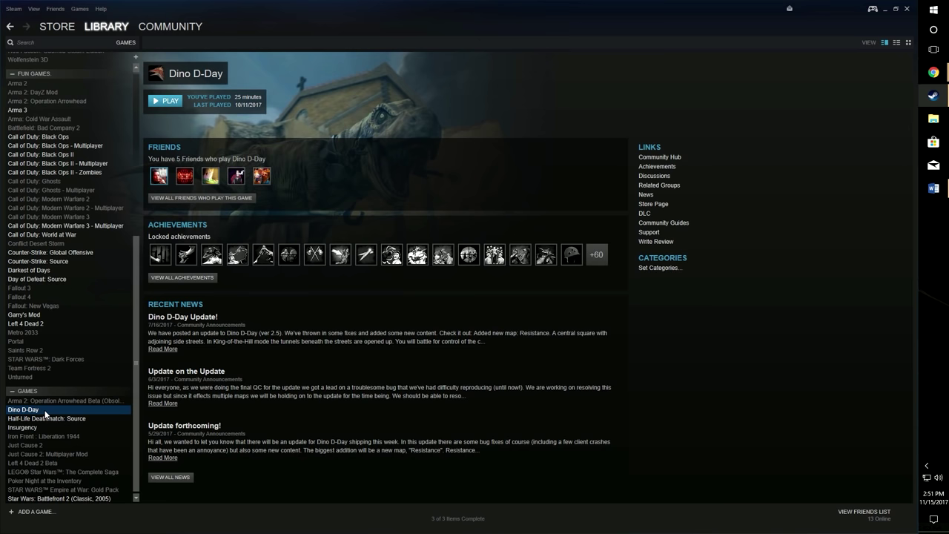
pyautogui.rightClick(45, 413)
pyautogui.click(60, 405)
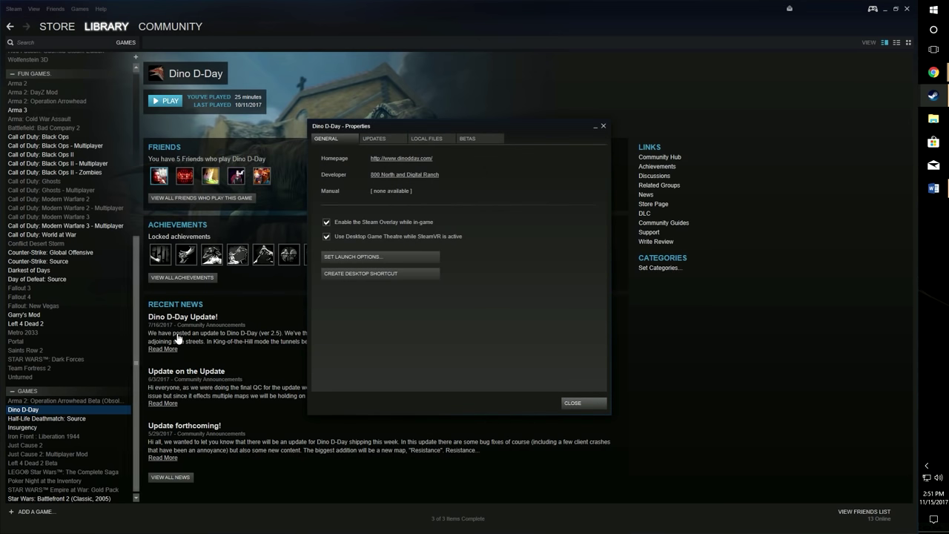
pyautogui.click(434, 134)
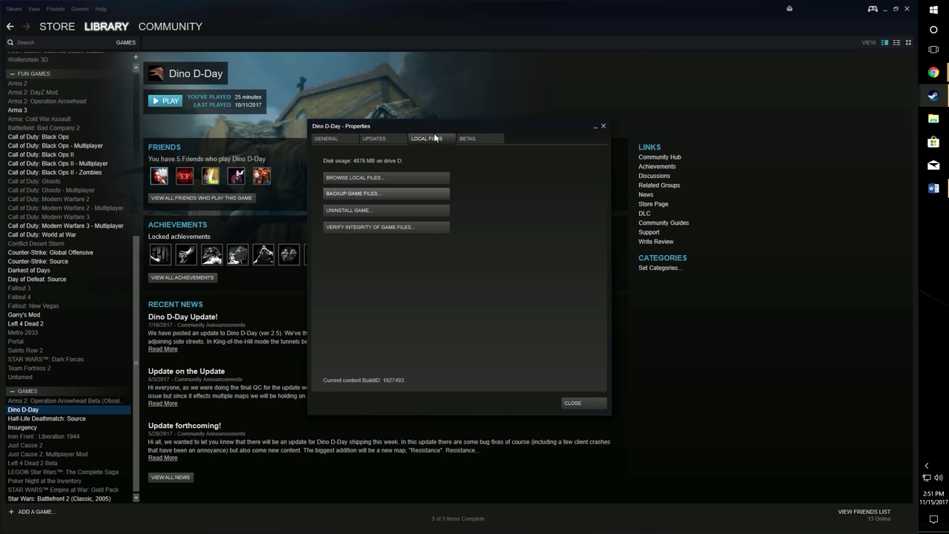
pyautogui.click(403, 176)
# Step: Copy all Dino D-Day game files into the Dino D-Day Backup folder in Software Directory on the Game/File Directory (D:) drive
pyautogui.moveTo(379, 311); pyautogui.dragTo(404, 159)
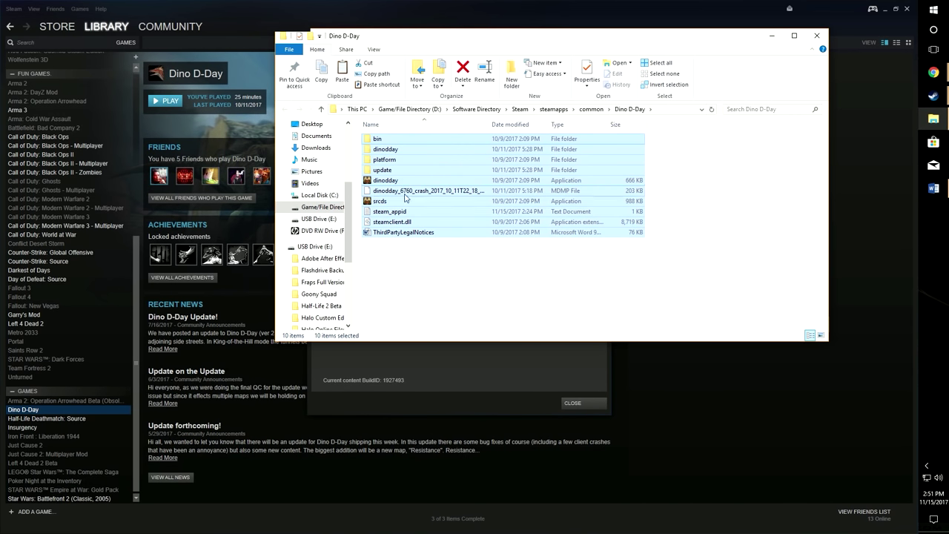
pyautogui.click(338, 207)
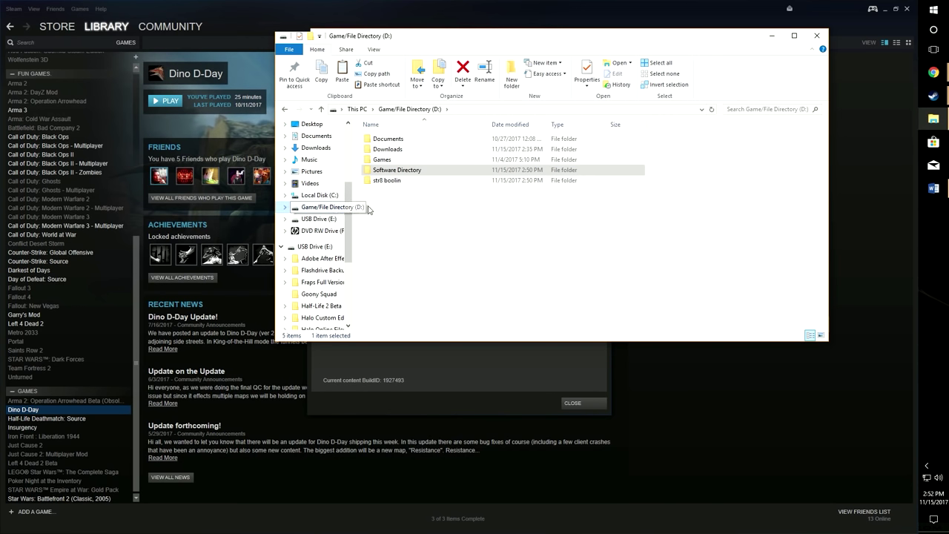
pyautogui.doubleClick(412, 172)
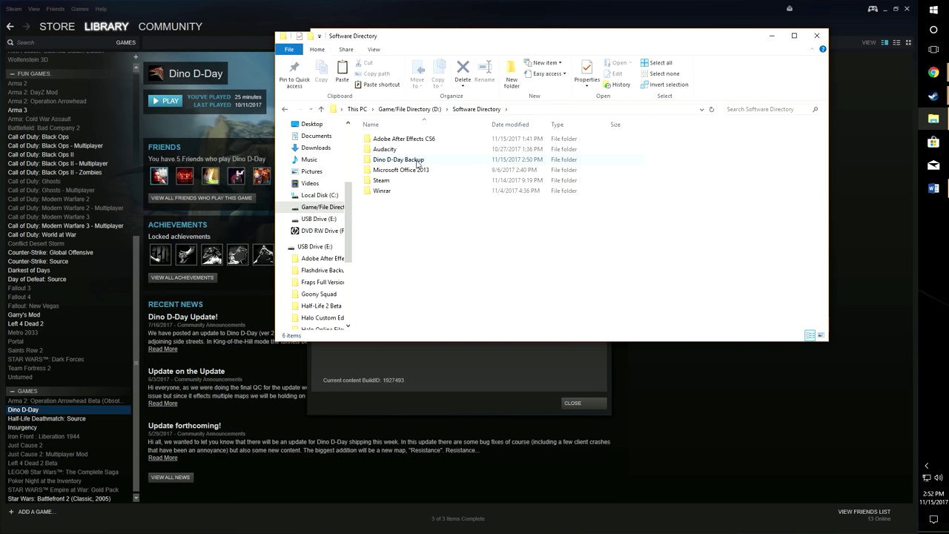
pyautogui.doubleClick(417, 161)
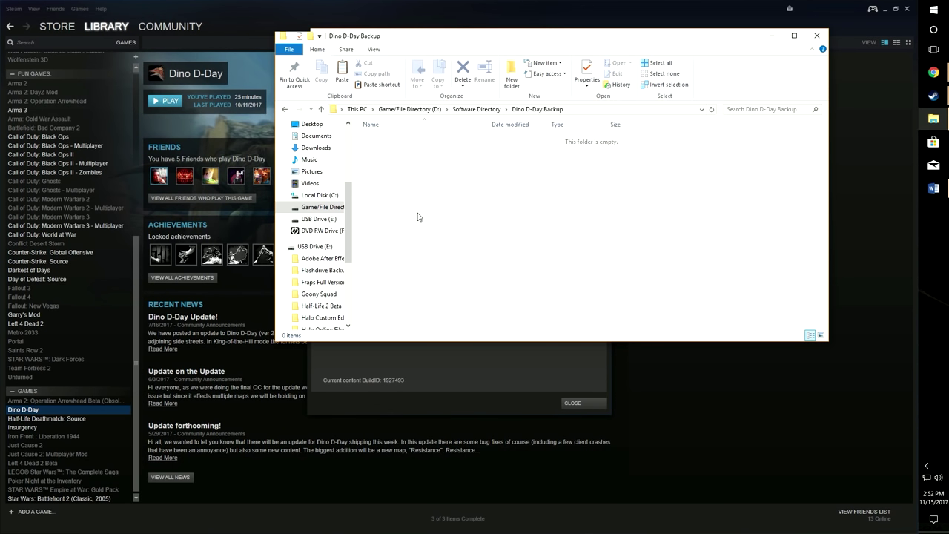
pyautogui.hotkey('ctrl', 'v')
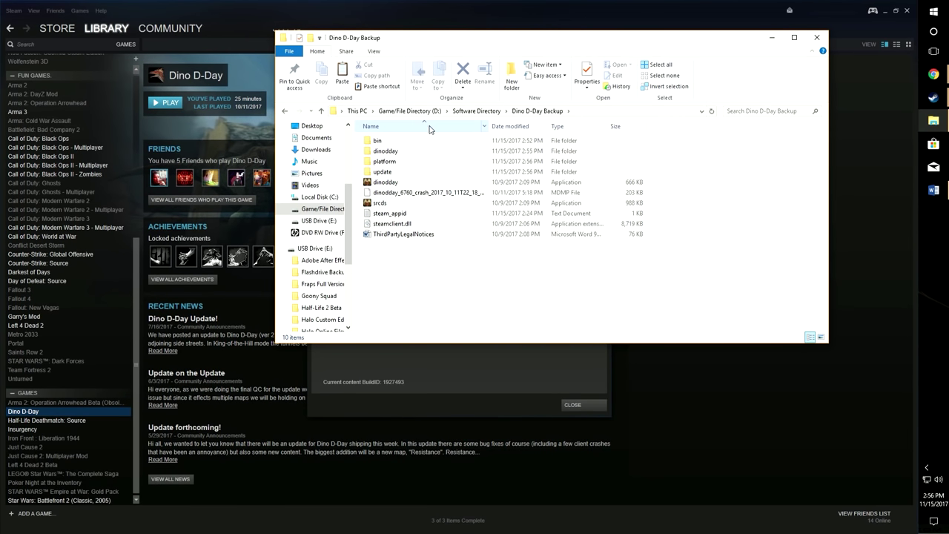
# Step: Minimize the Dino D-Day Backup folder window and close the Dino D-Day properties in Steam
pyautogui.click(770, 38)
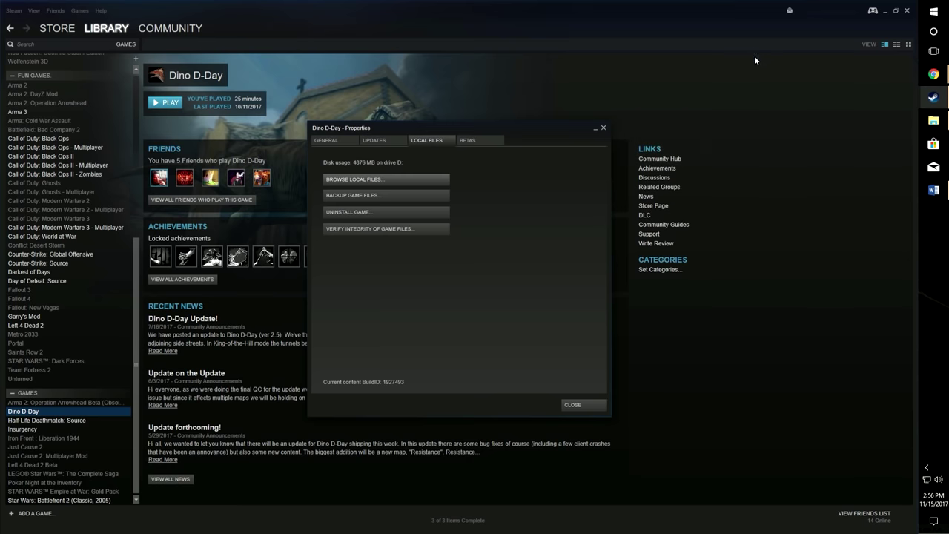
pyautogui.click(578, 404)
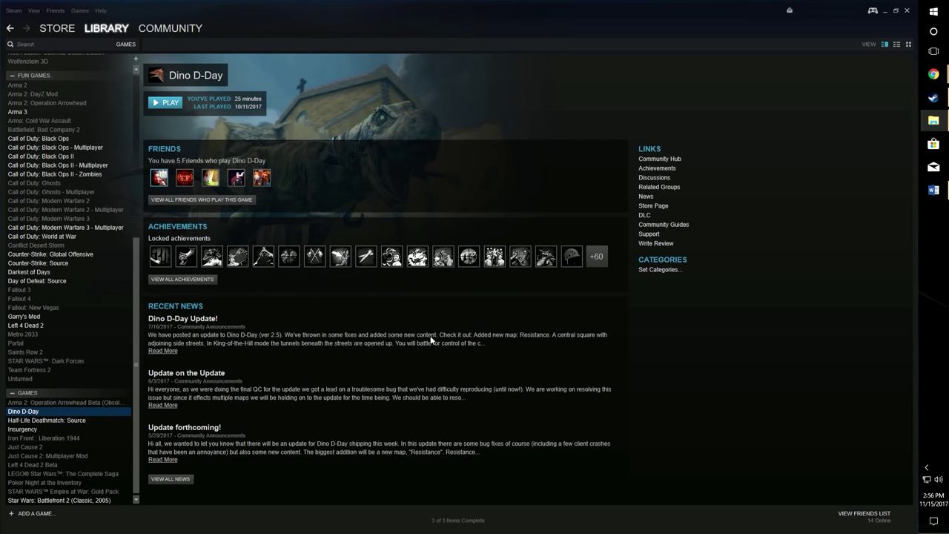
# Step: Look through the local files, updates, general and betas settings in Dino D-Day's properties, and close them
pyautogui.rightClick(75, 410)
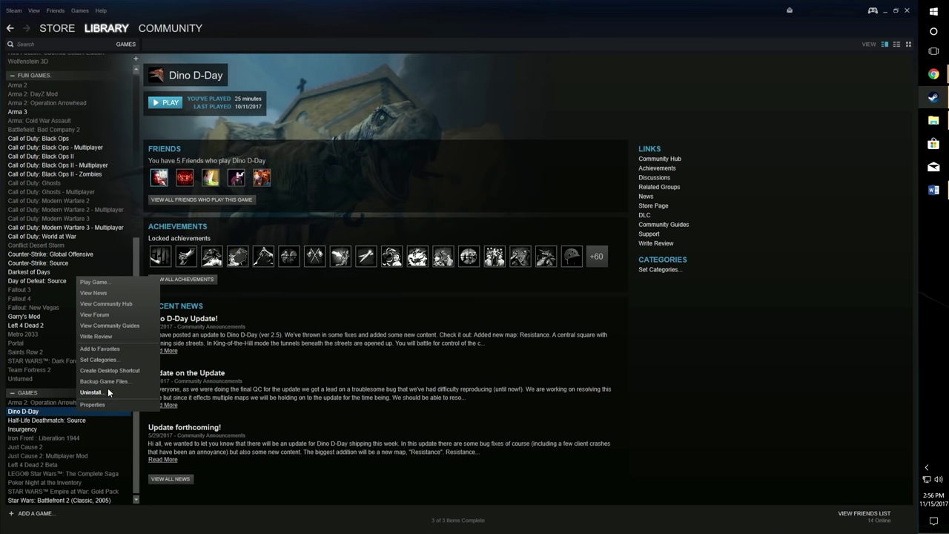
pyautogui.click(104, 404)
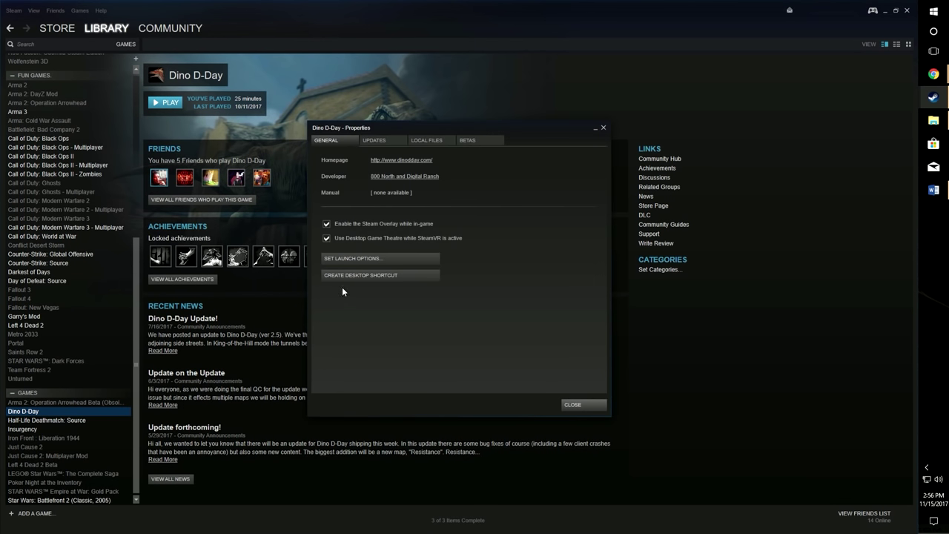
pyautogui.click(421, 140)
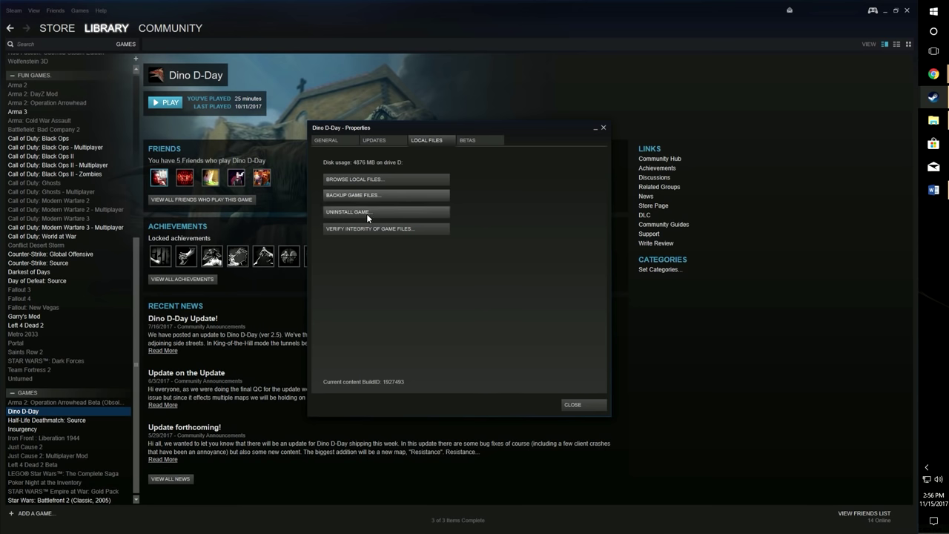
pyautogui.click(374, 138)
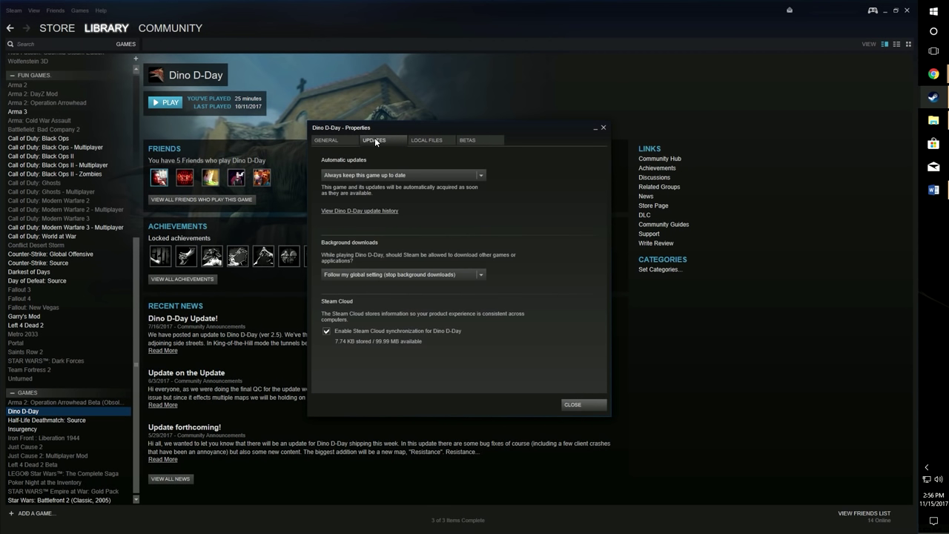
pyautogui.click(345, 139)
pyautogui.click(461, 141)
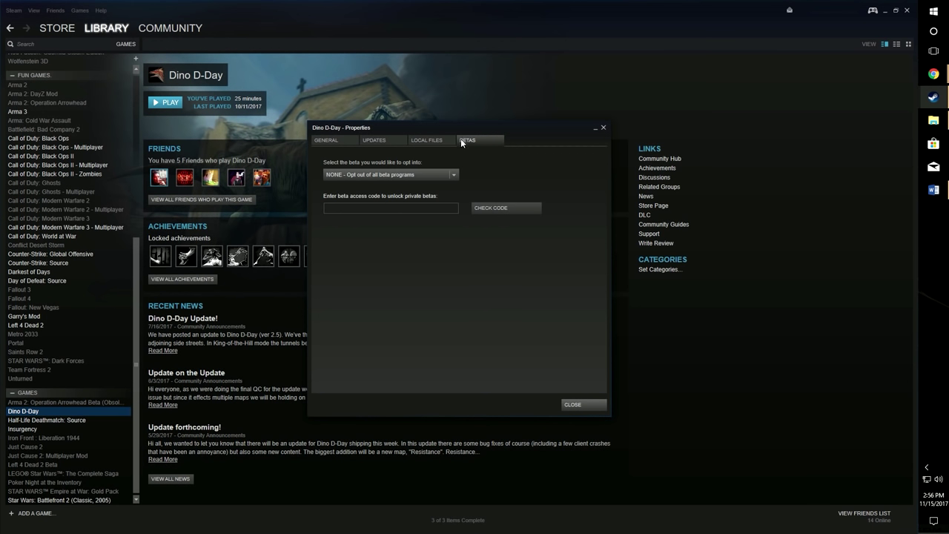
pyautogui.click(599, 403)
# Step: Uninstall Dino D-Day from the Steam library, deleting all its game content from the computer
pyautogui.rightClick(49, 410)
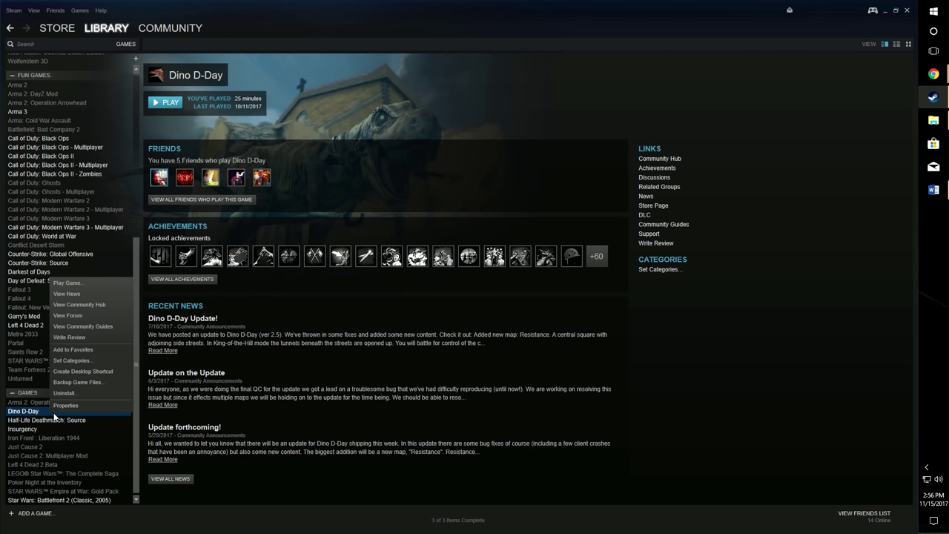
pyautogui.click(99, 393)
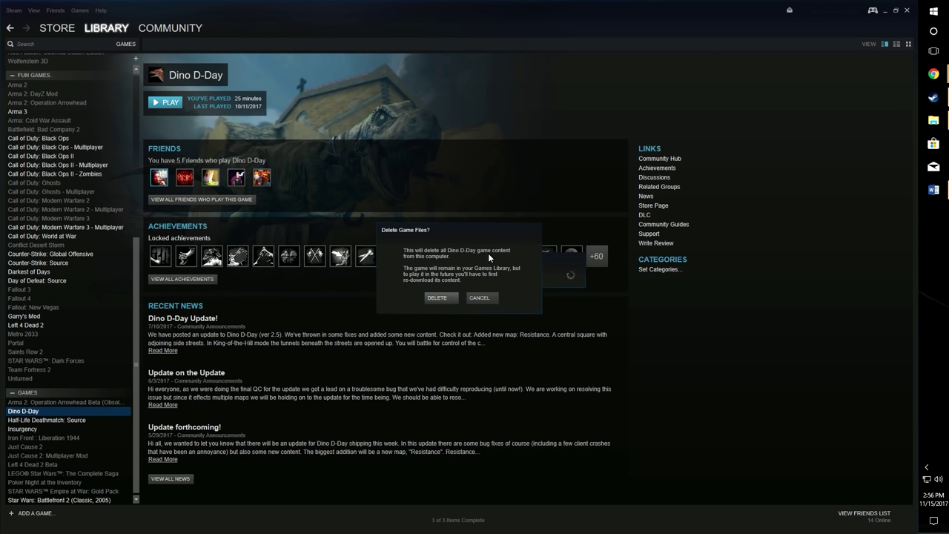
pyautogui.click(440, 299)
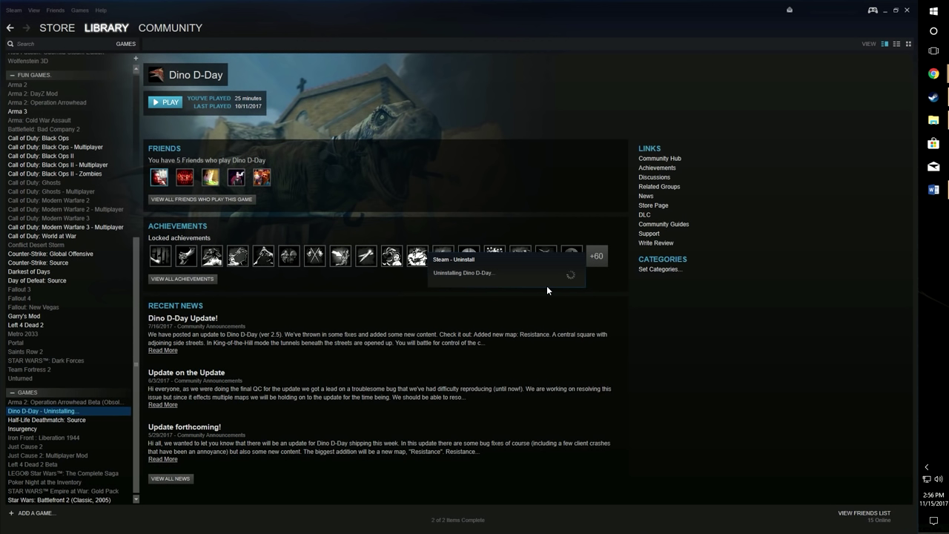
# Step: Search Windows for "task", open Task Manager, and move its window clear of the game list
pyautogui.click(933, 31)
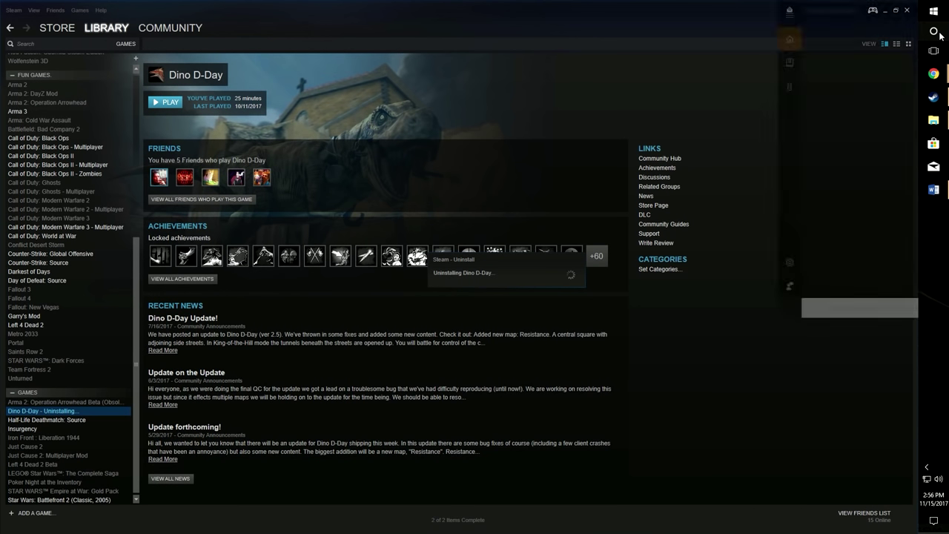
pyautogui.write('task')
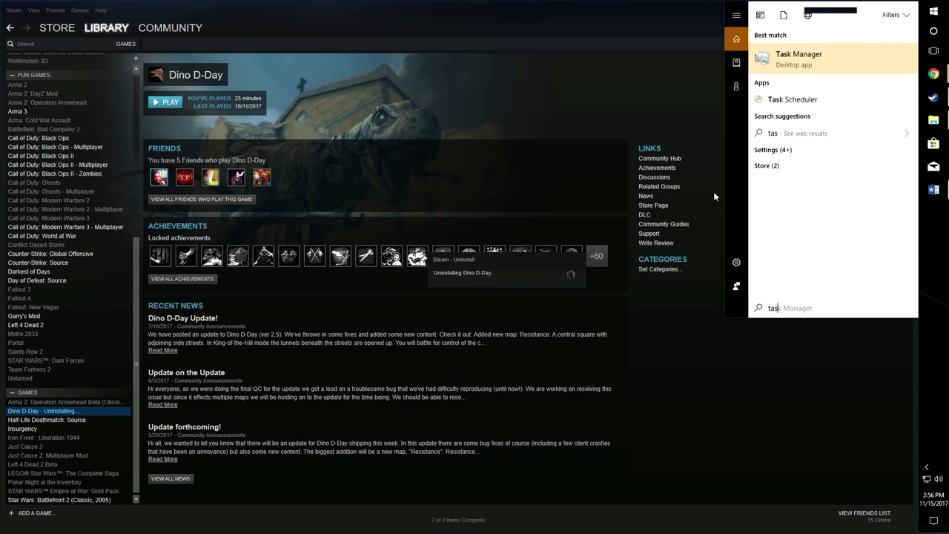
pyautogui.click(816, 57)
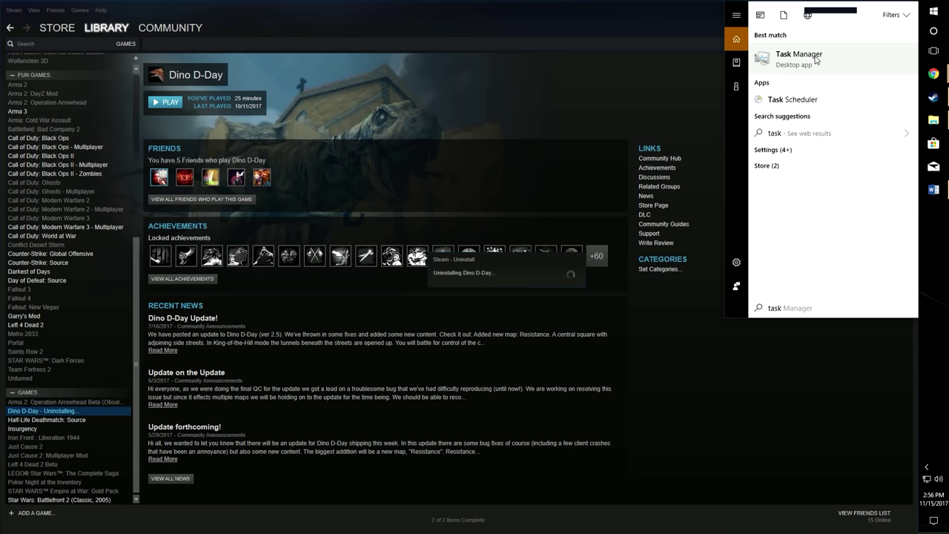
pyautogui.moveTo(231, 65); pyautogui.dragTo(830, 100)
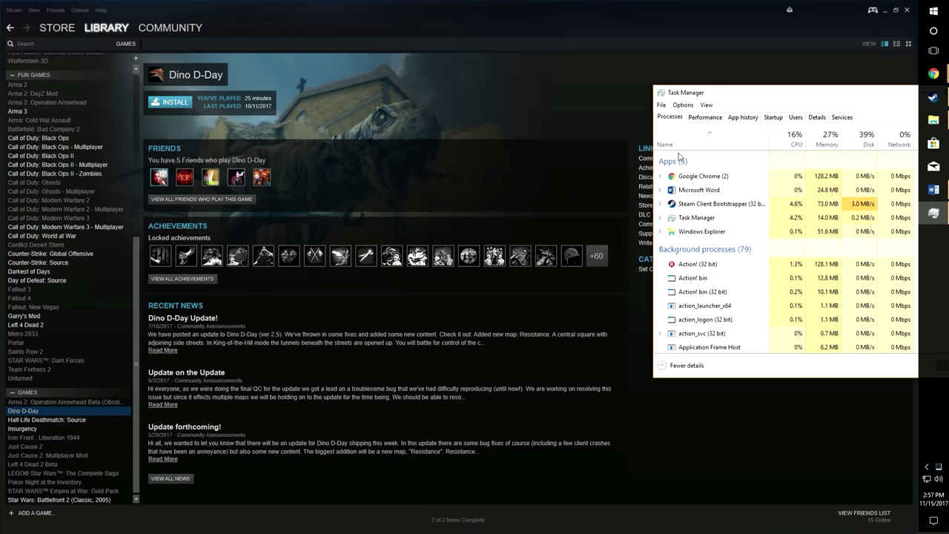
# Step: Locate the Steam Client Bootstrapper and Steam Client Service processes in Task Manager
pyautogui.click(728, 206)
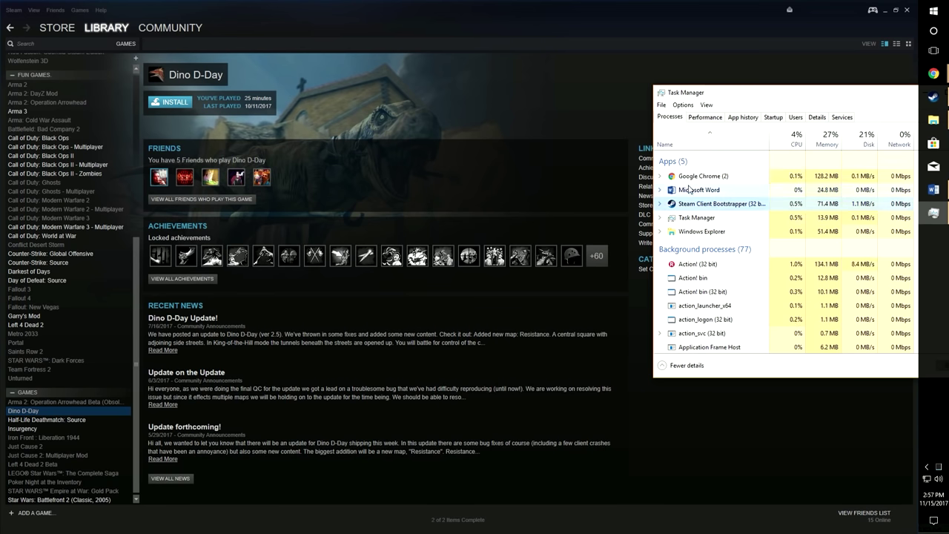
pyautogui.scroll(-12, 756, 259)
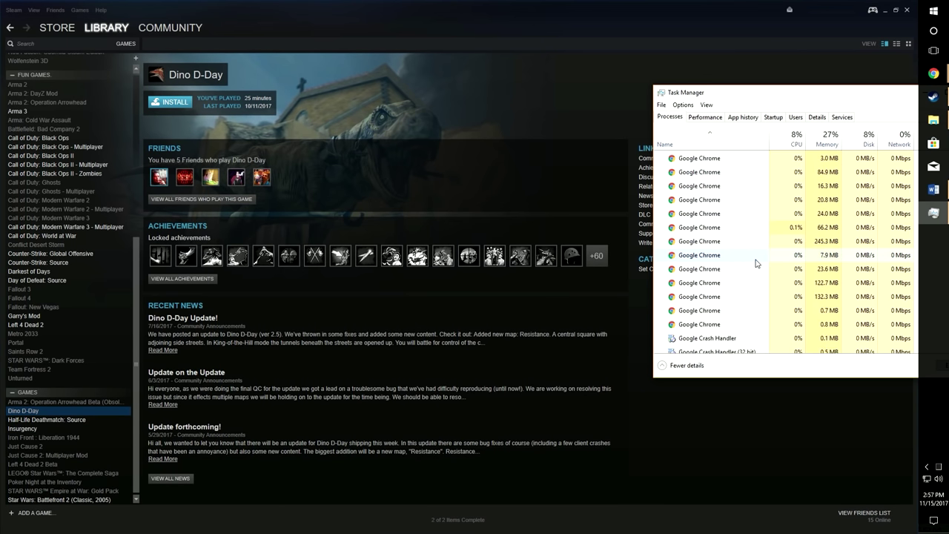
pyautogui.scroll(-9, 756, 263)
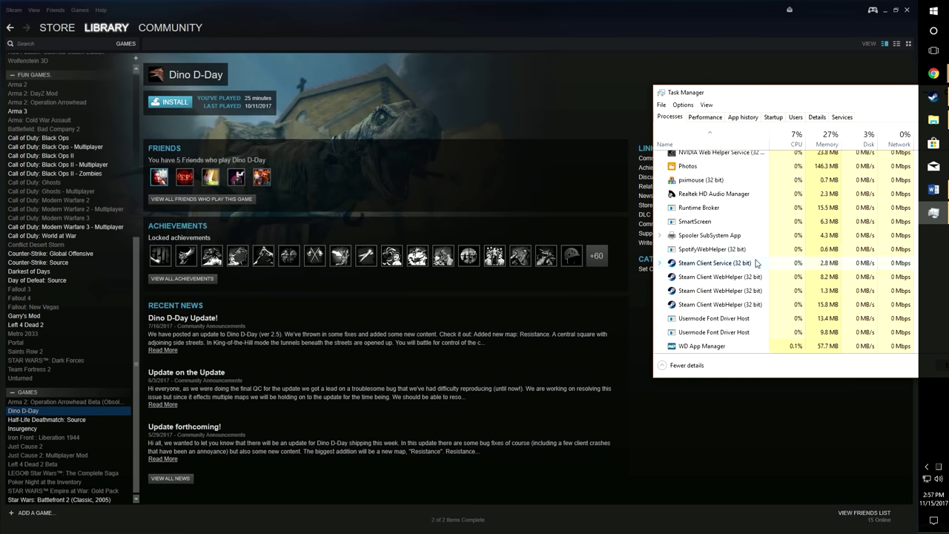
pyautogui.click(747, 234)
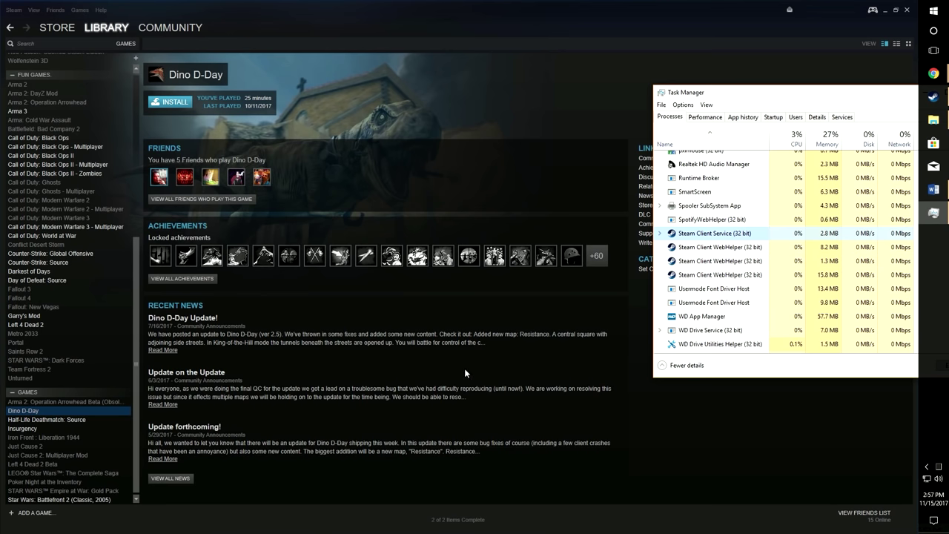
# Step: Start installing Dino D-Day under D:\Software Directory\Steam with desktop and start menu shortcuts
pyautogui.rightClick(112, 411)
pyautogui.click(117, 417)
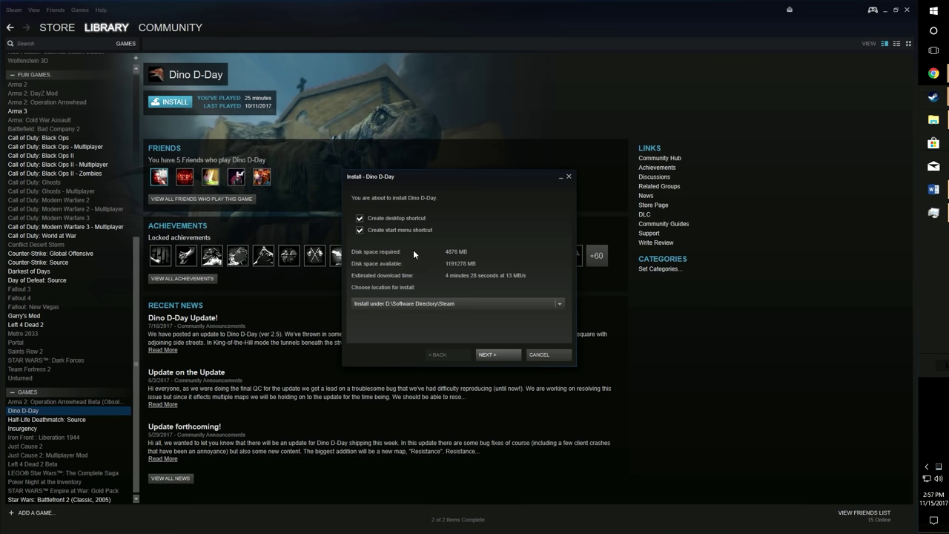
pyautogui.click(501, 354)
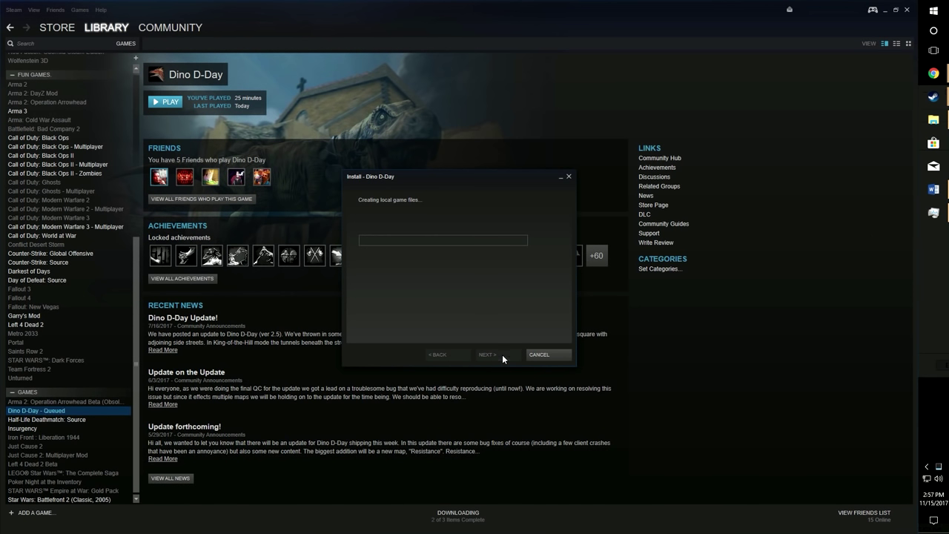
# Step: Switch back to Task Manager and end the Steam Client Service and one Steam Client WebHelper process
pyautogui.click(933, 213)
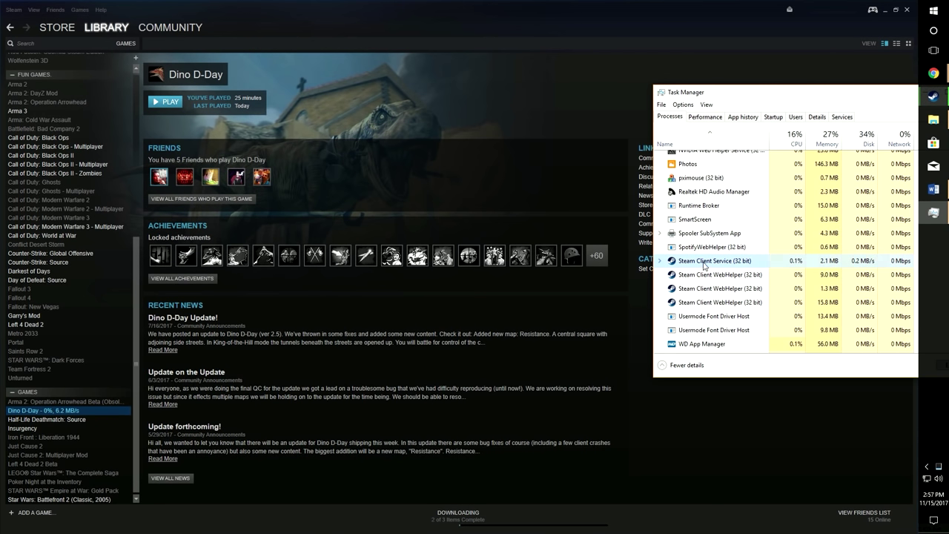
pyautogui.moveTo(775, 92); pyautogui.dragTo(636, 76)
pyautogui.click(816, 350)
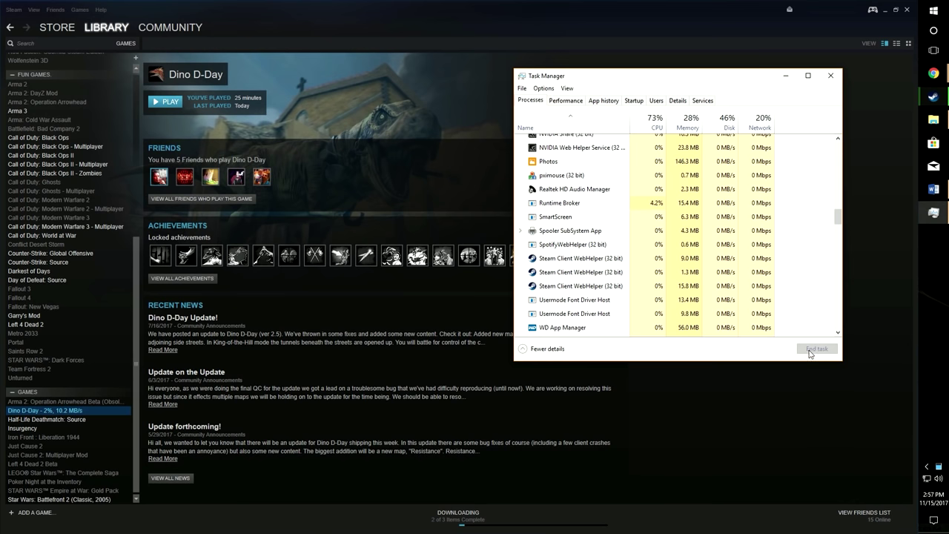
pyautogui.click(610, 274)
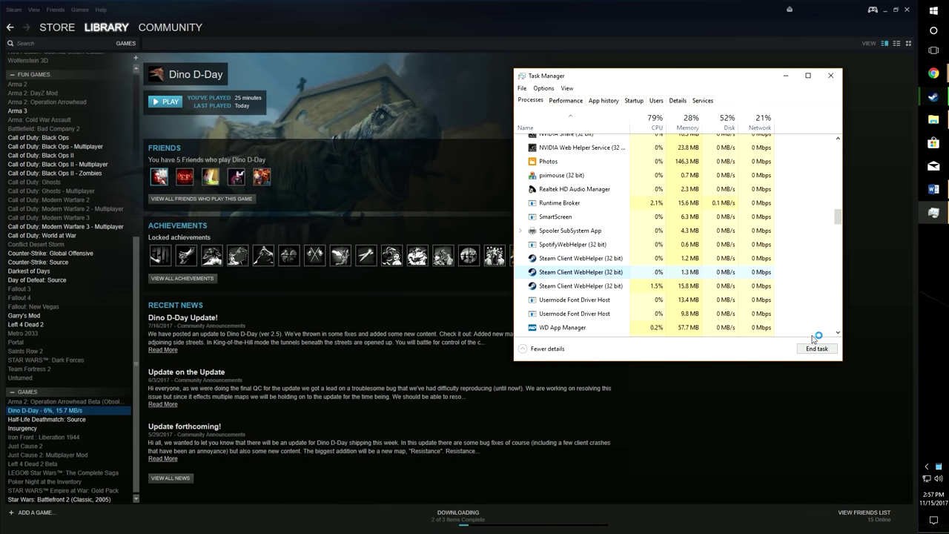
pyautogui.click(816, 348)
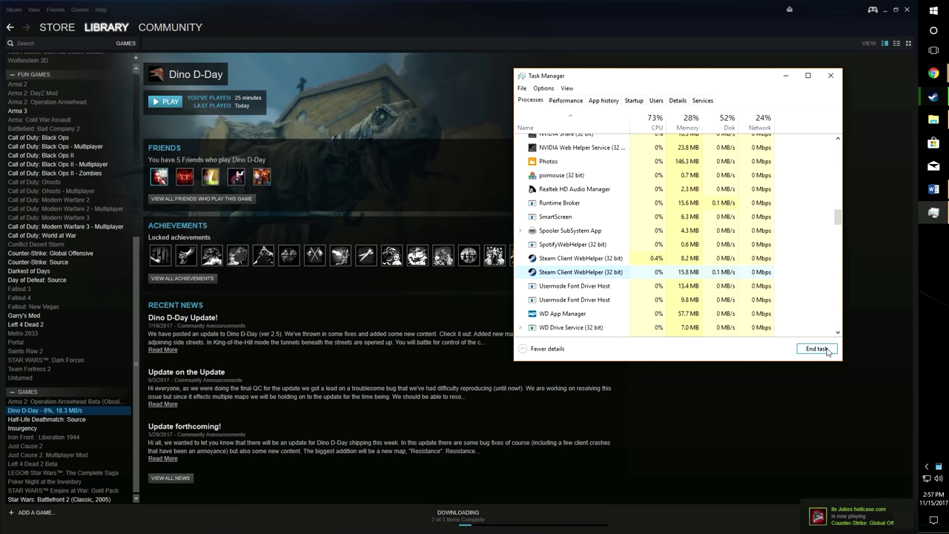
# Step: End the Steam Client Bootstrapper app to shut down Steam during the download, and close Task Manager
pyautogui.scroll(12, 644, 275)
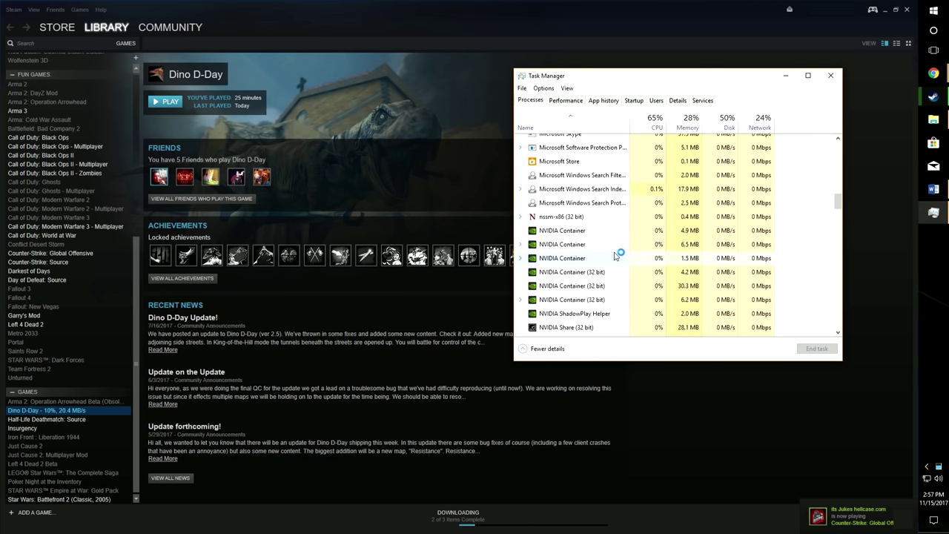
pyautogui.scroll(10, 595, 243)
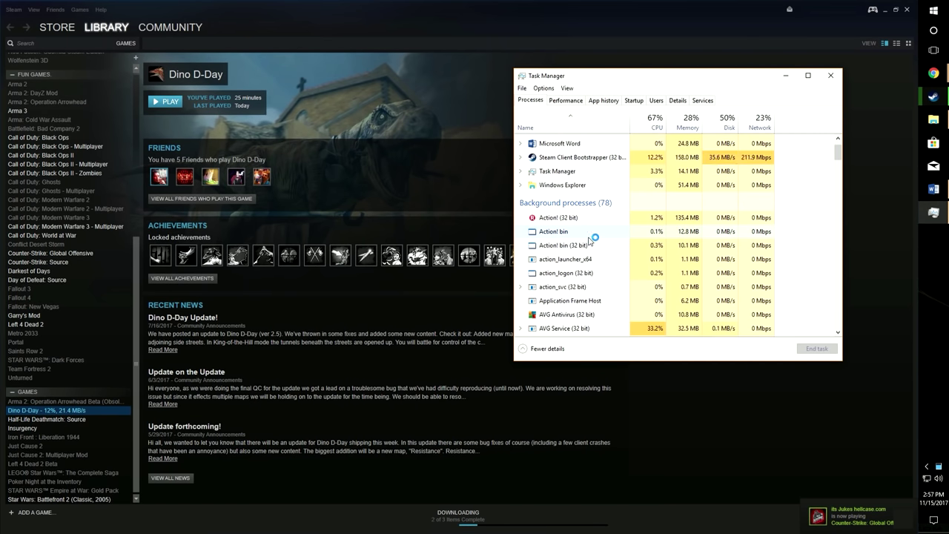
pyautogui.click(589, 187)
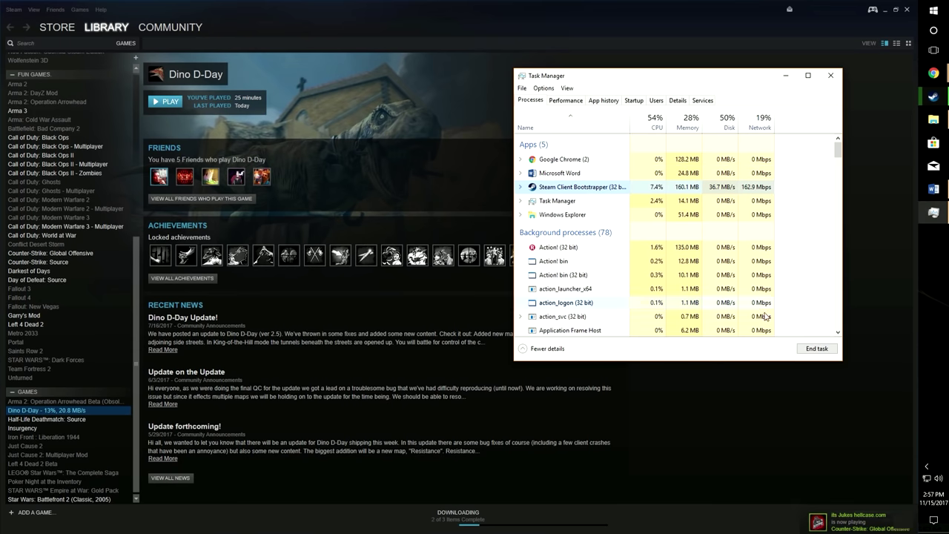
pyautogui.click(816, 348)
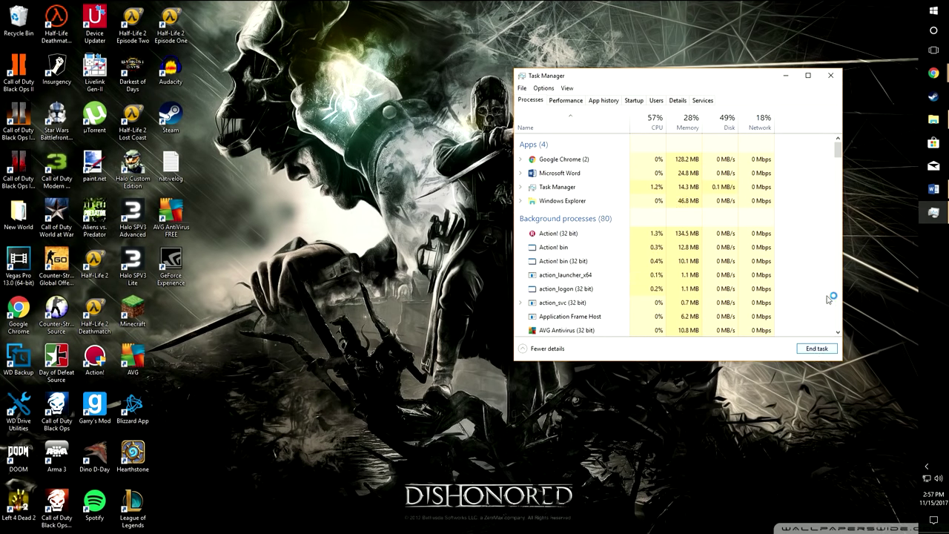
pyautogui.click(830, 75)
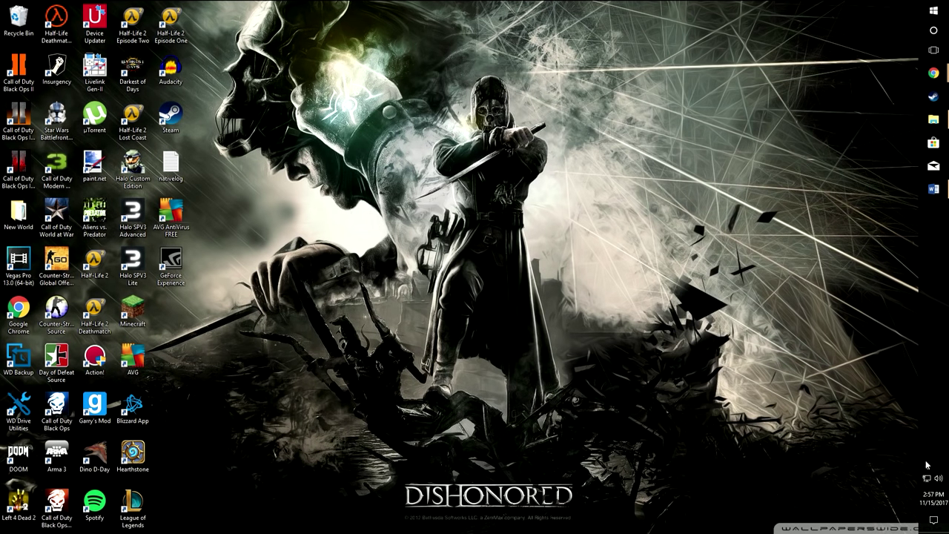
# Step: Check the hidden notification icons for any remaining Steam instance
pyautogui.click(926, 466)
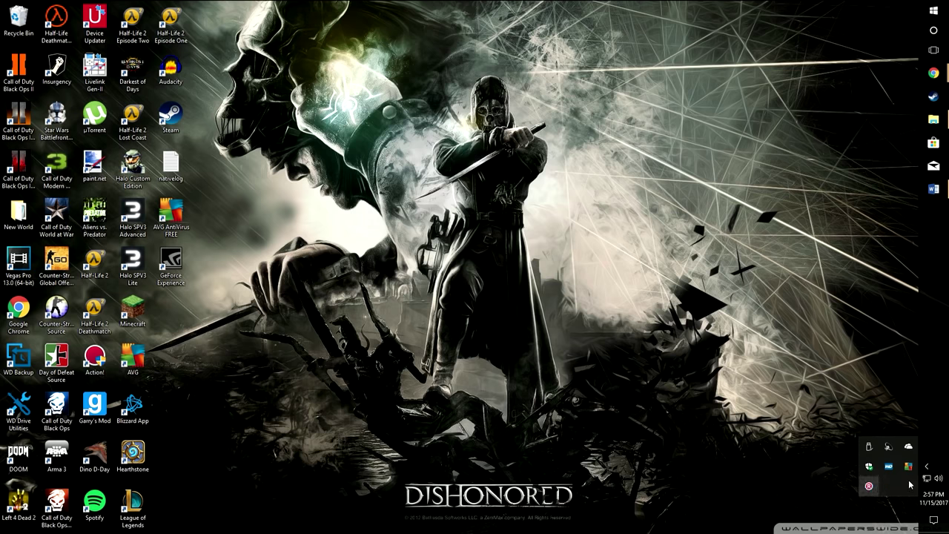
pyautogui.click(855, 376)
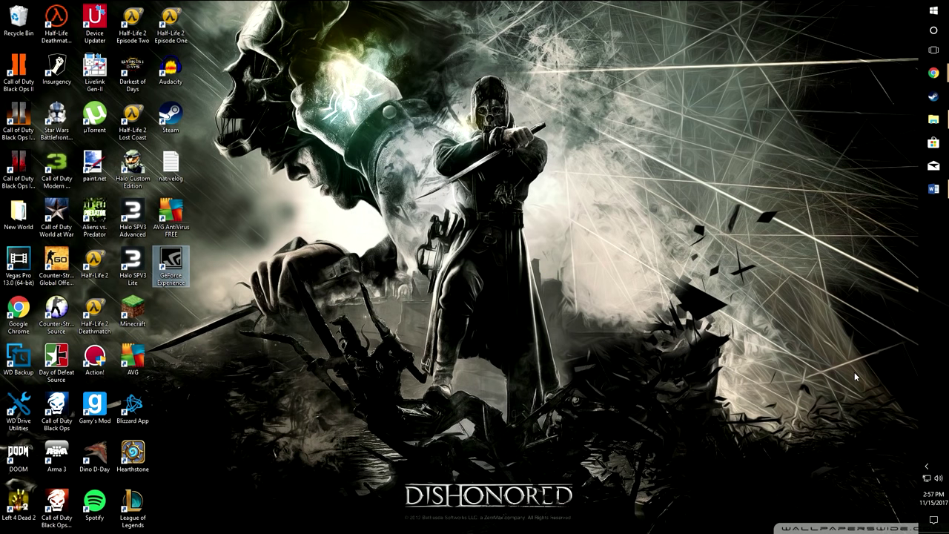
pyautogui.click(925, 465)
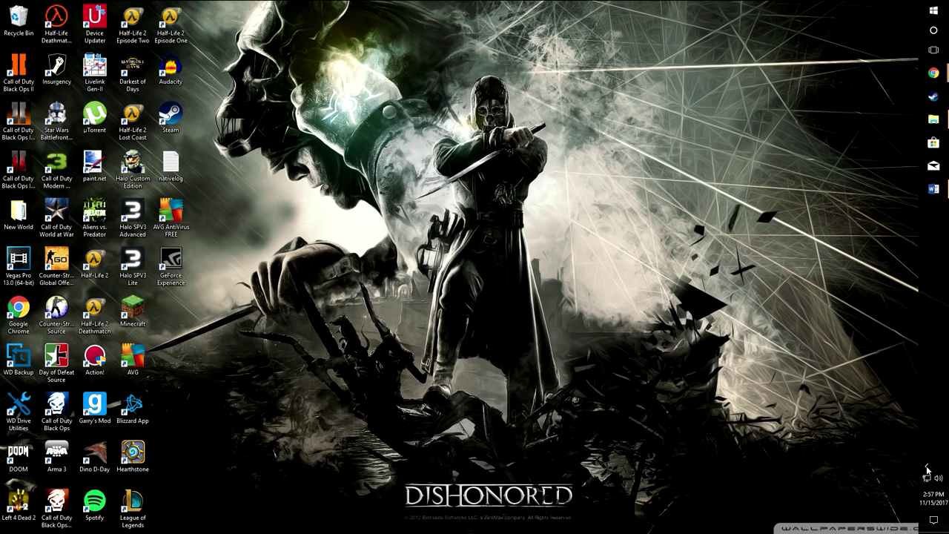
pyautogui.click(855, 382)
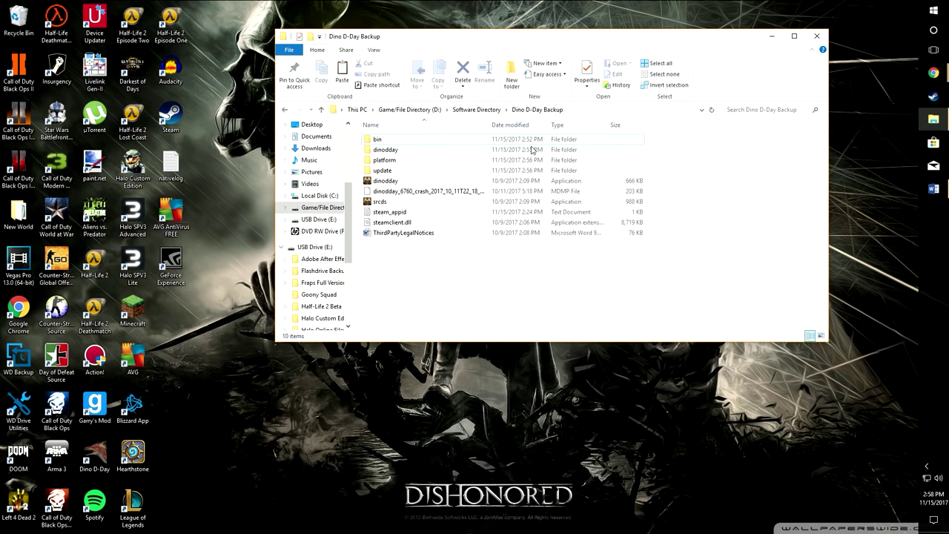
# Step: Copy everything in the Dino D-Day Backup folder and open the Dino D-Day game folder under Steam\steamapps\common
pyautogui.moveTo(438, 257); pyautogui.dragTo(425, 138)
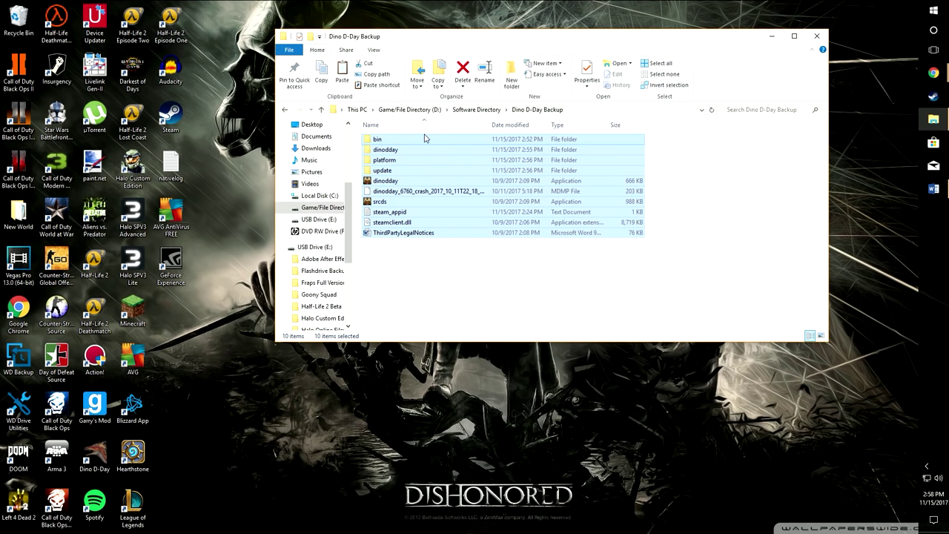
pyautogui.click(463, 109)
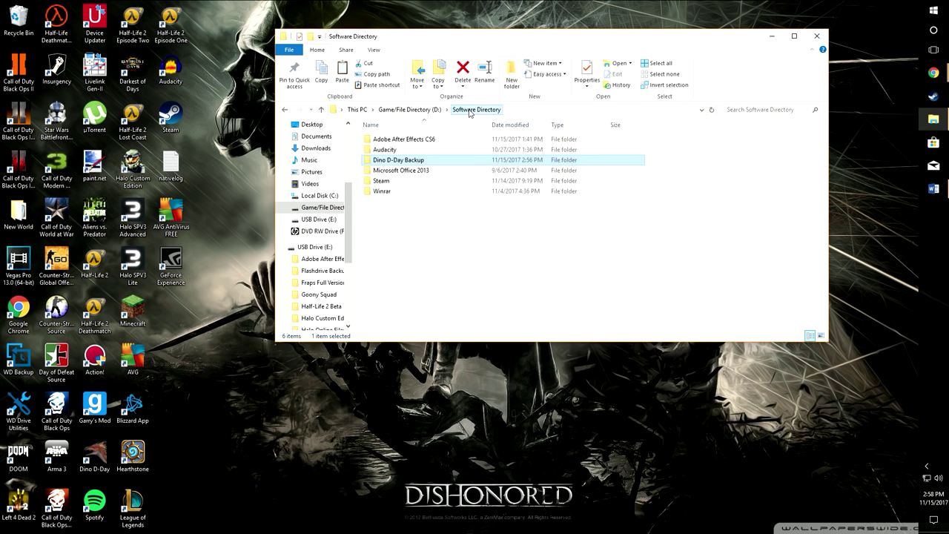
pyautogui.doubleClick(393, 181)
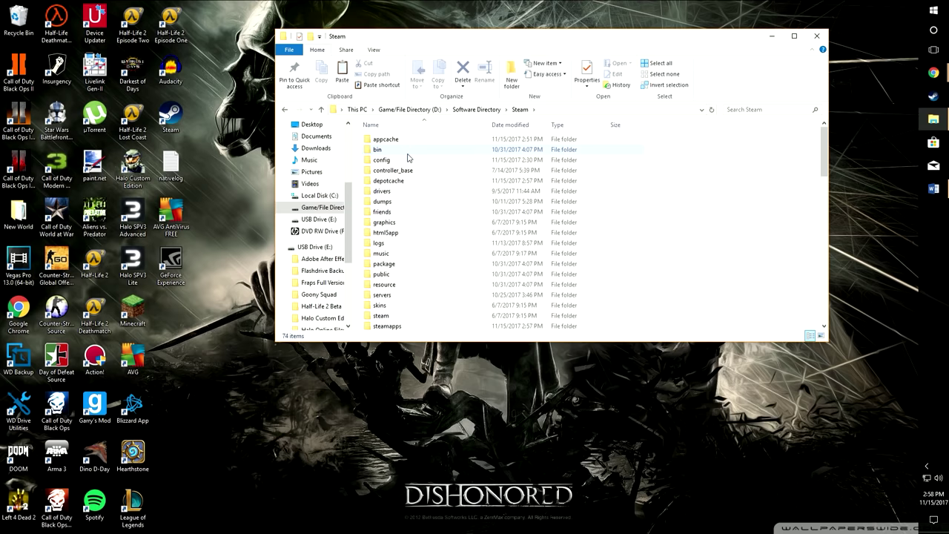
pyautogui.scroll(-4, 413, 270)
pyautogui.doubleClick(398, 212)
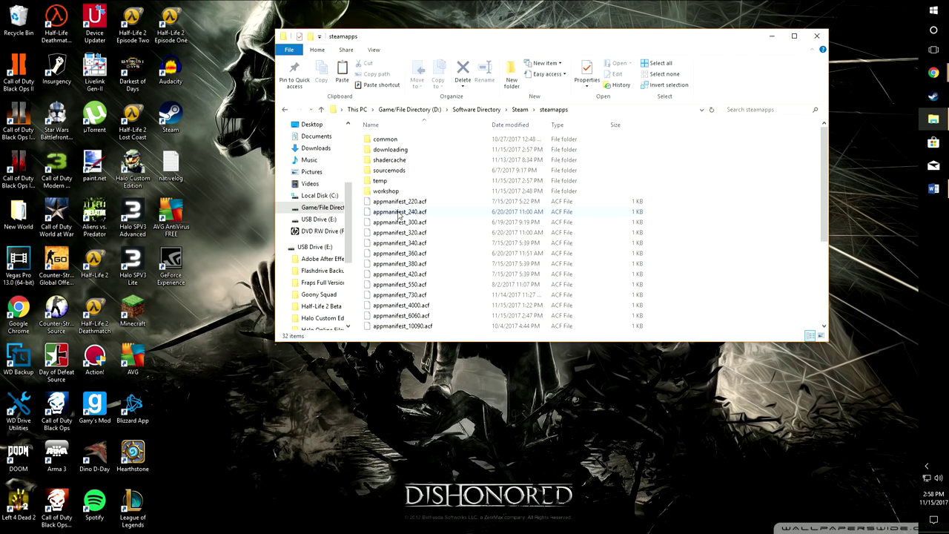
pyautogui.doubleClick(408, 141)
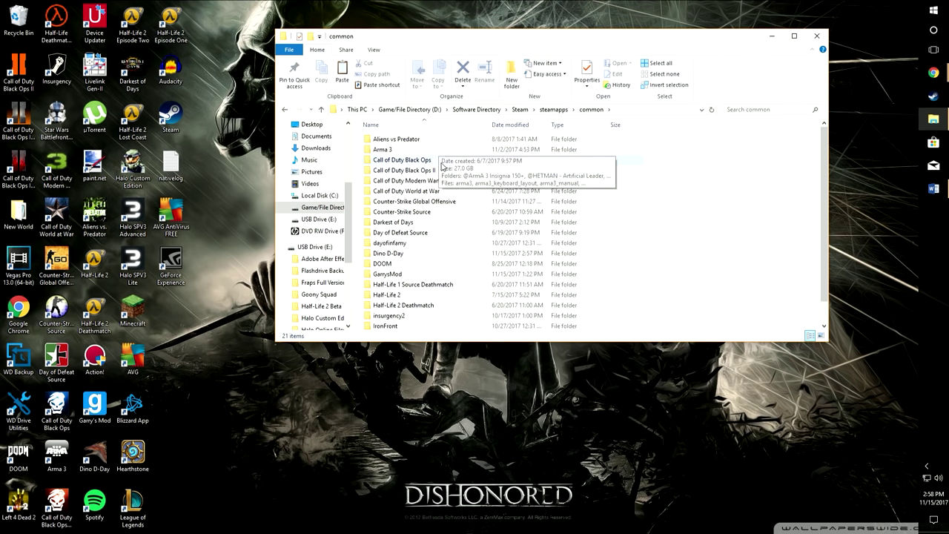
pyautogui.doubleClick(411, 254)
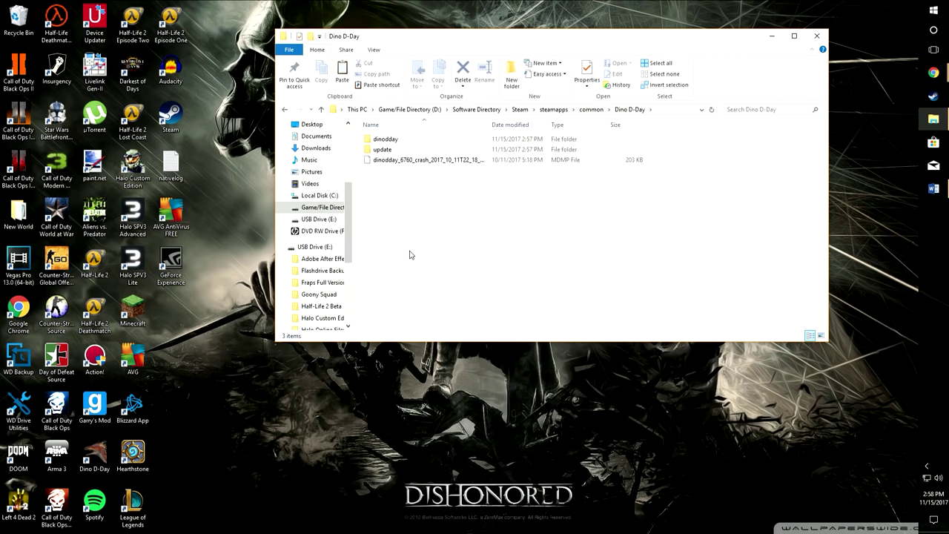
# Step: Paste the backup files into the Dino D-Day game folder, let the copy finish, and close the folder window
pyautogui.rightClick(426, 215)
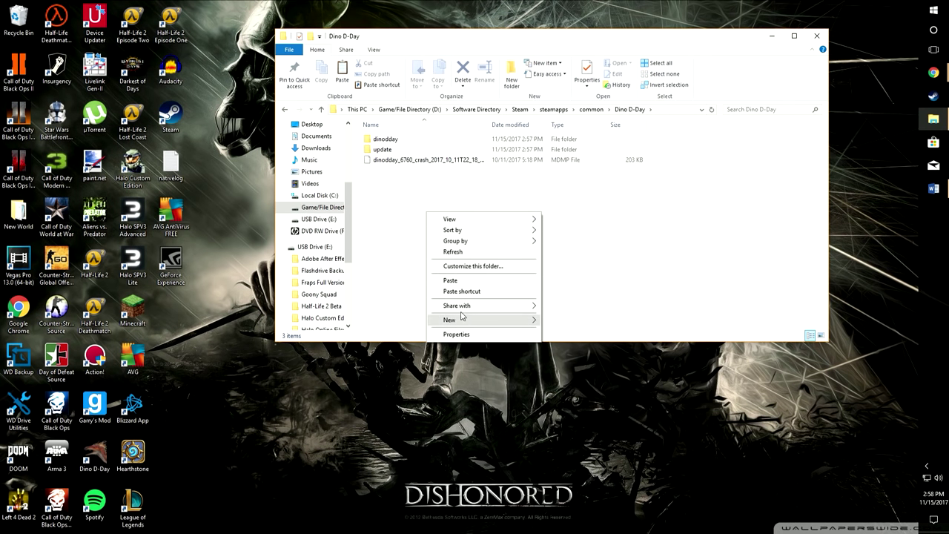
pyautogui.click(461, 280)
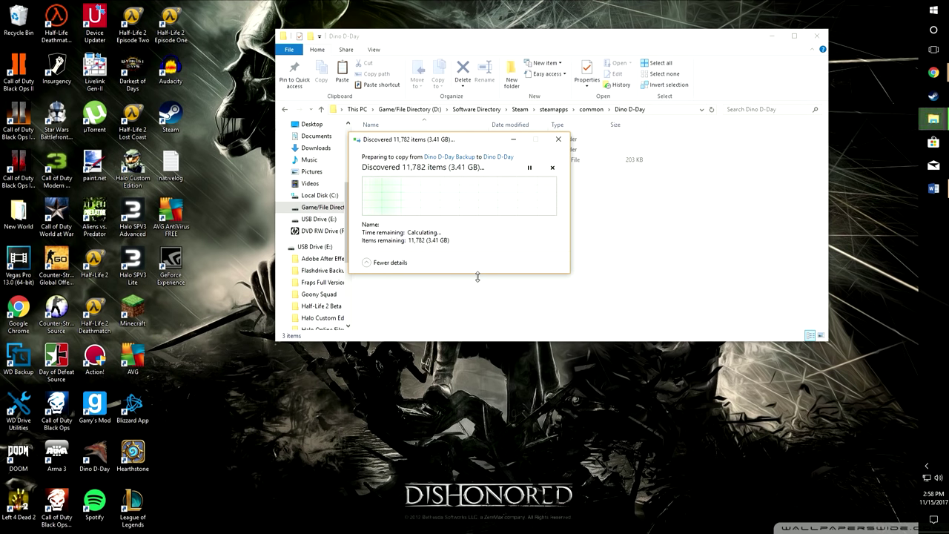
pyautogui.click(399, 263)
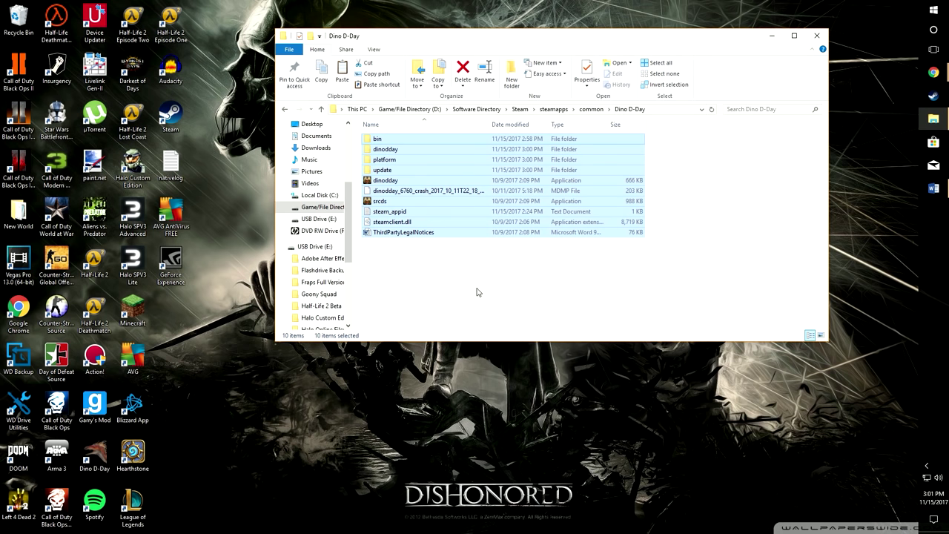
pyautogui.click(816, 35)
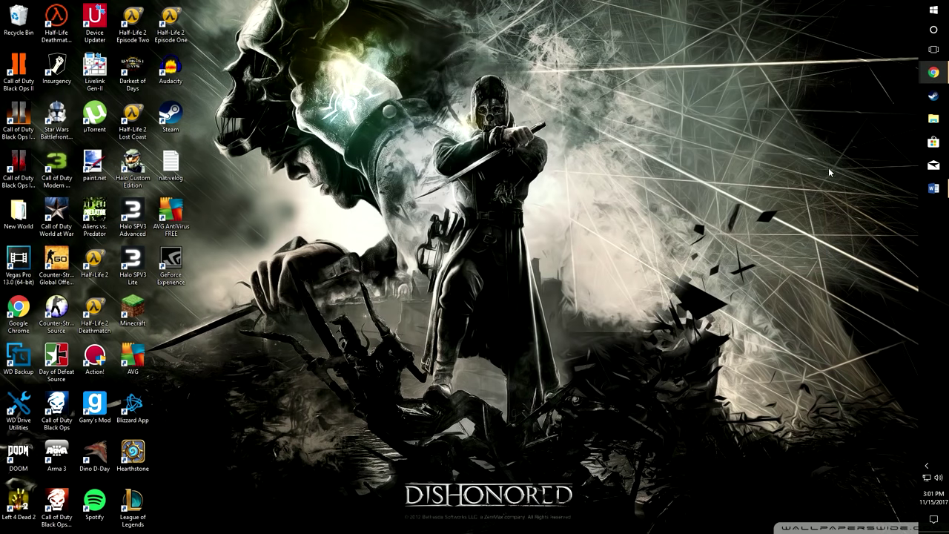
# Step: Relaunch Steam to resume the Dino D-Day download, and view the game's options in the library before dismissing them
pyautogui.click(936, 97)
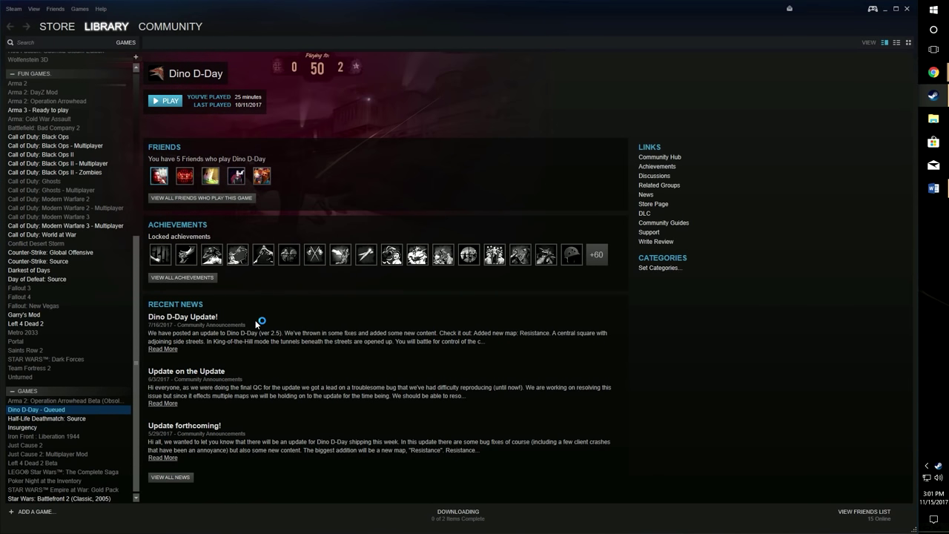
pyautogui.rightClick(67, 406)
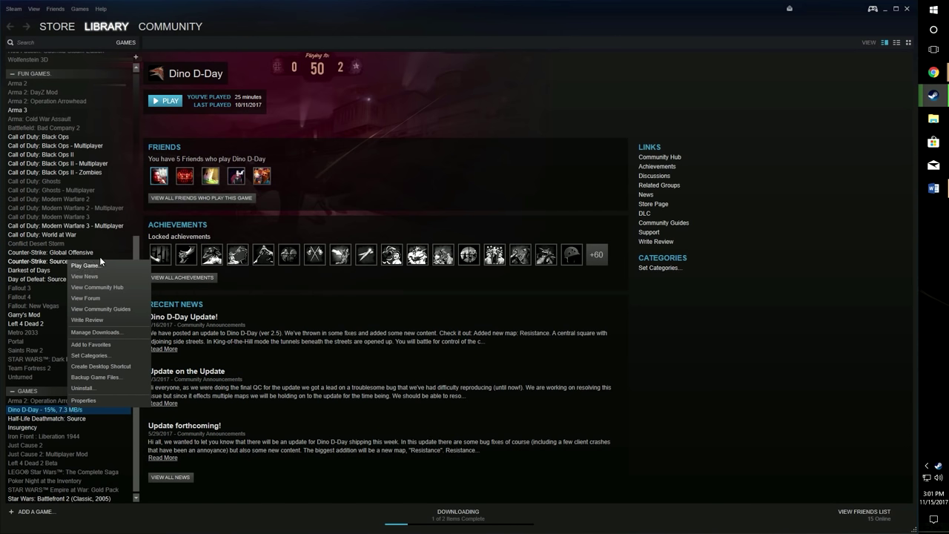
pyautogui.click(294, 428)
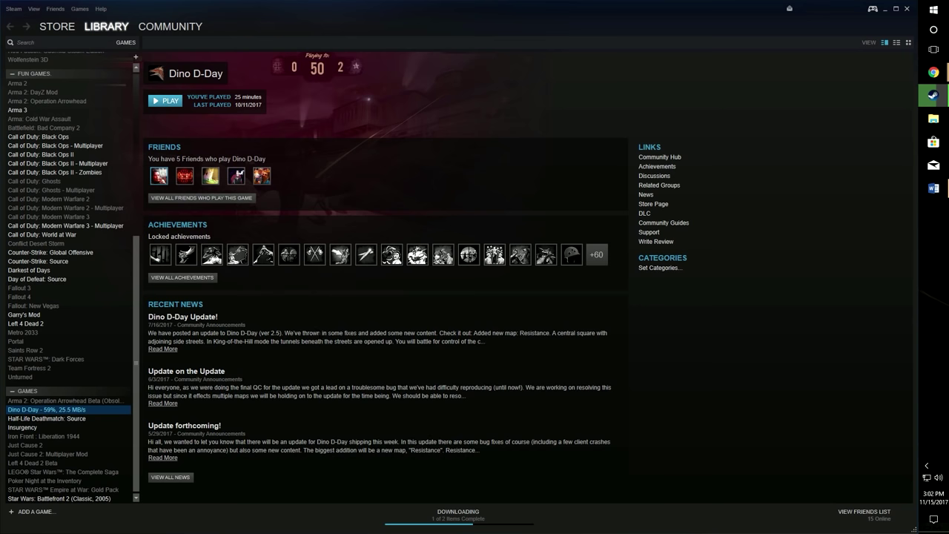
pyautogui.scroll(9, 86, 364)
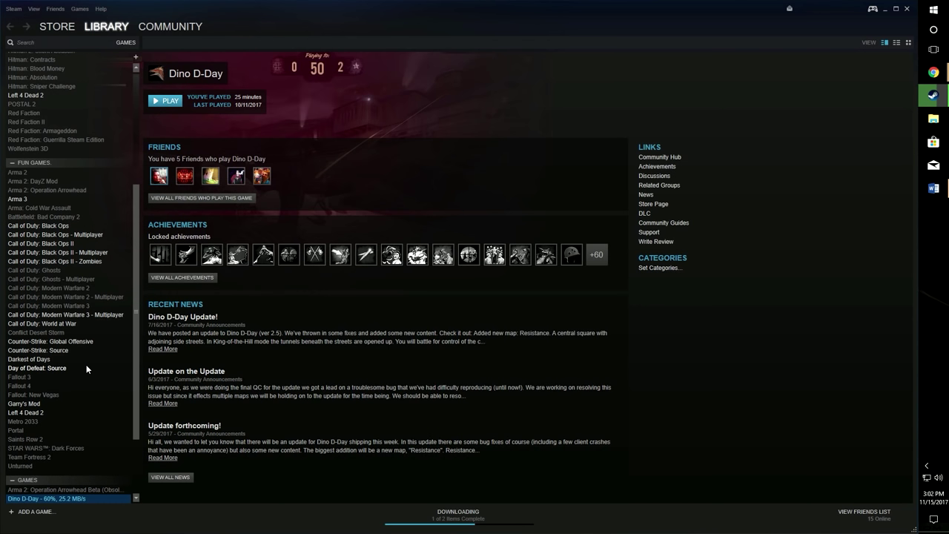
pyautogui.scroll(2, 90, 363)
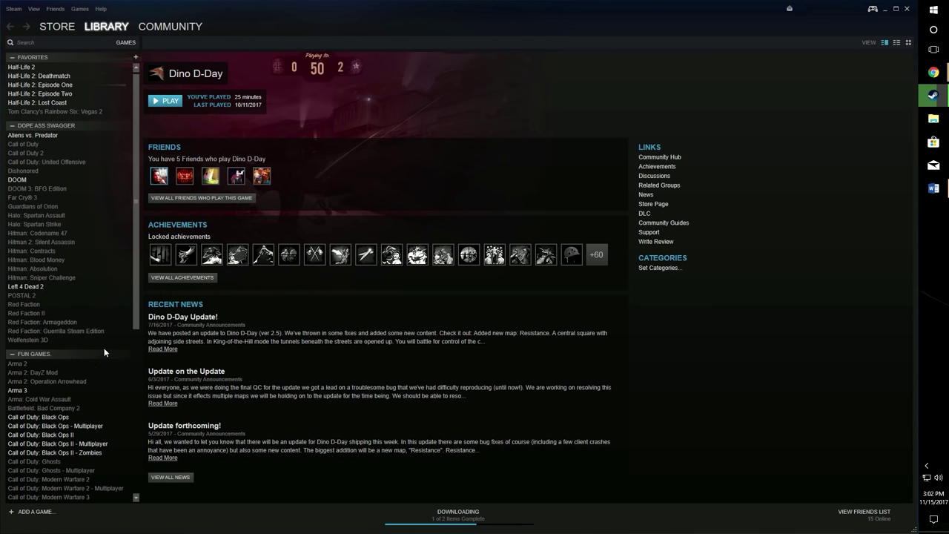
pyautogui.scroll(-11, 100, 341)
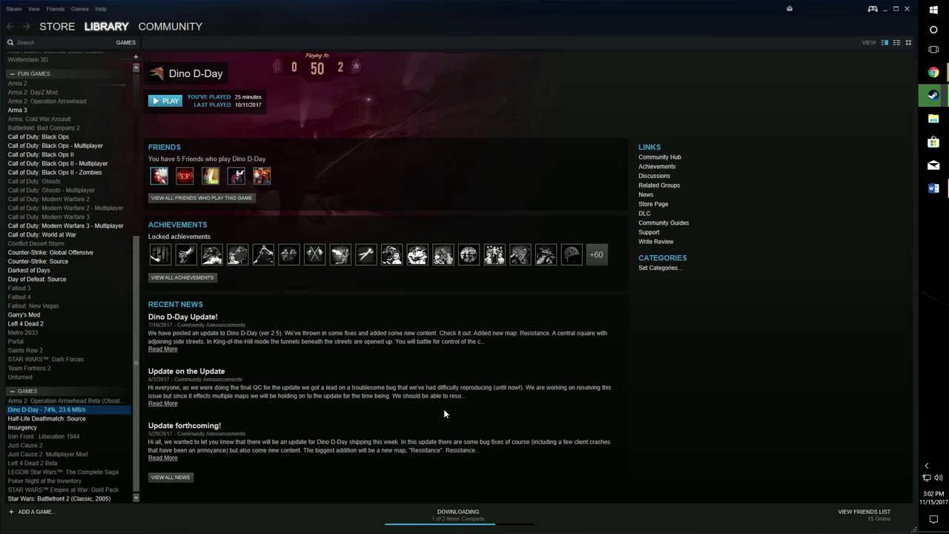
# Step: Close the Steam window, view the Exit option of Steam's hidden notification icon, and dismiss its options
pyautogui.click(910, 10)
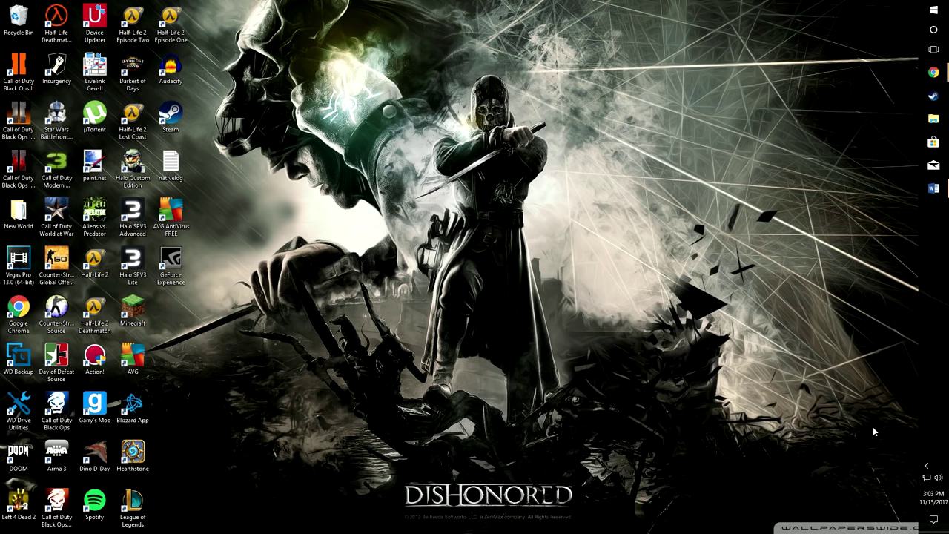
pyautogui.click(926, 465)
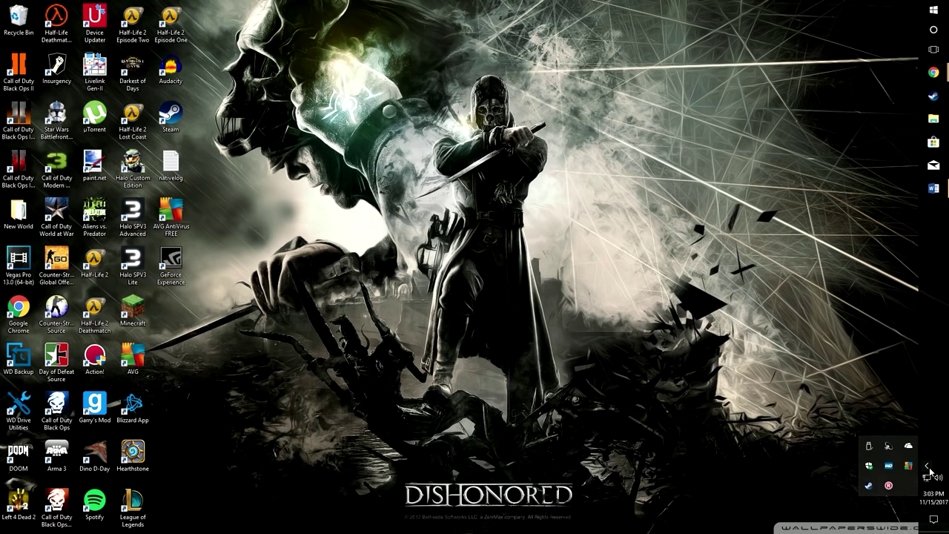
pyautogui.rightClick(871, 488)
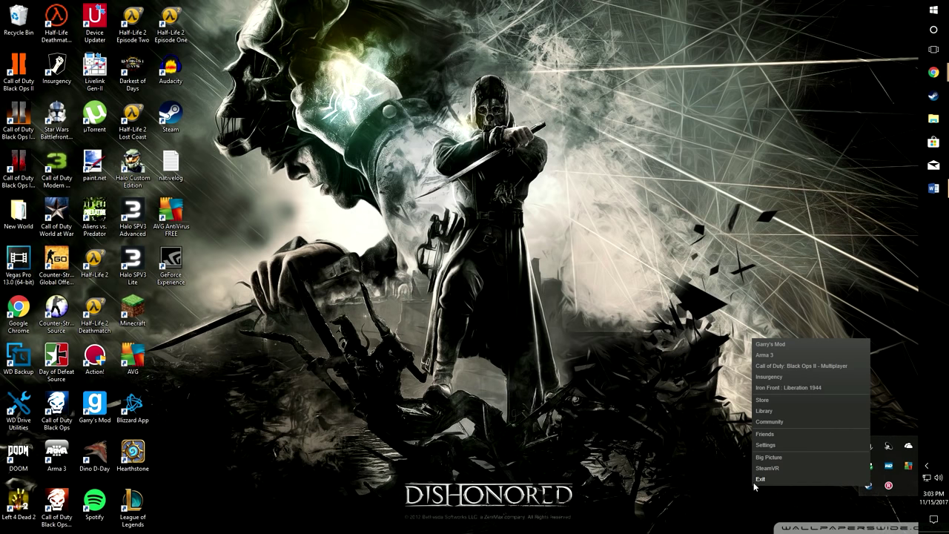
pyautogui.click(725, 481)
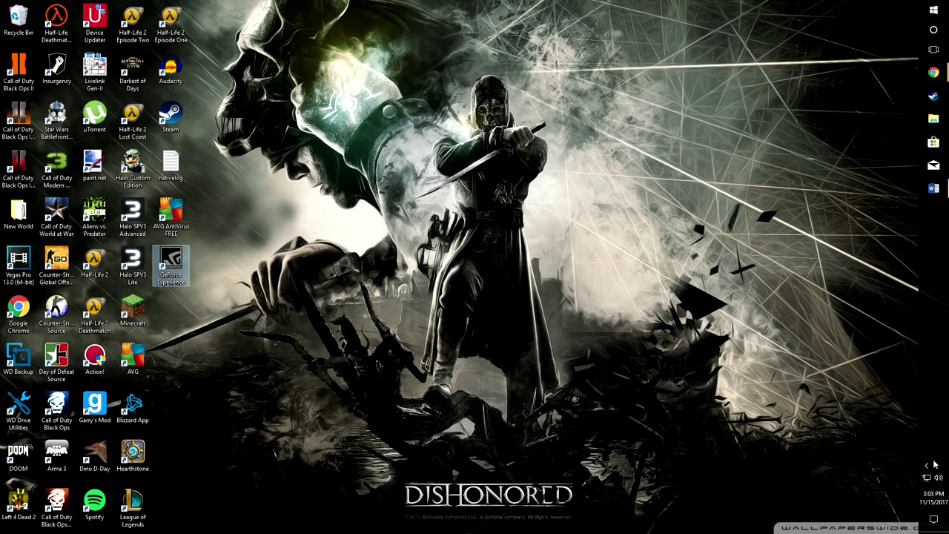